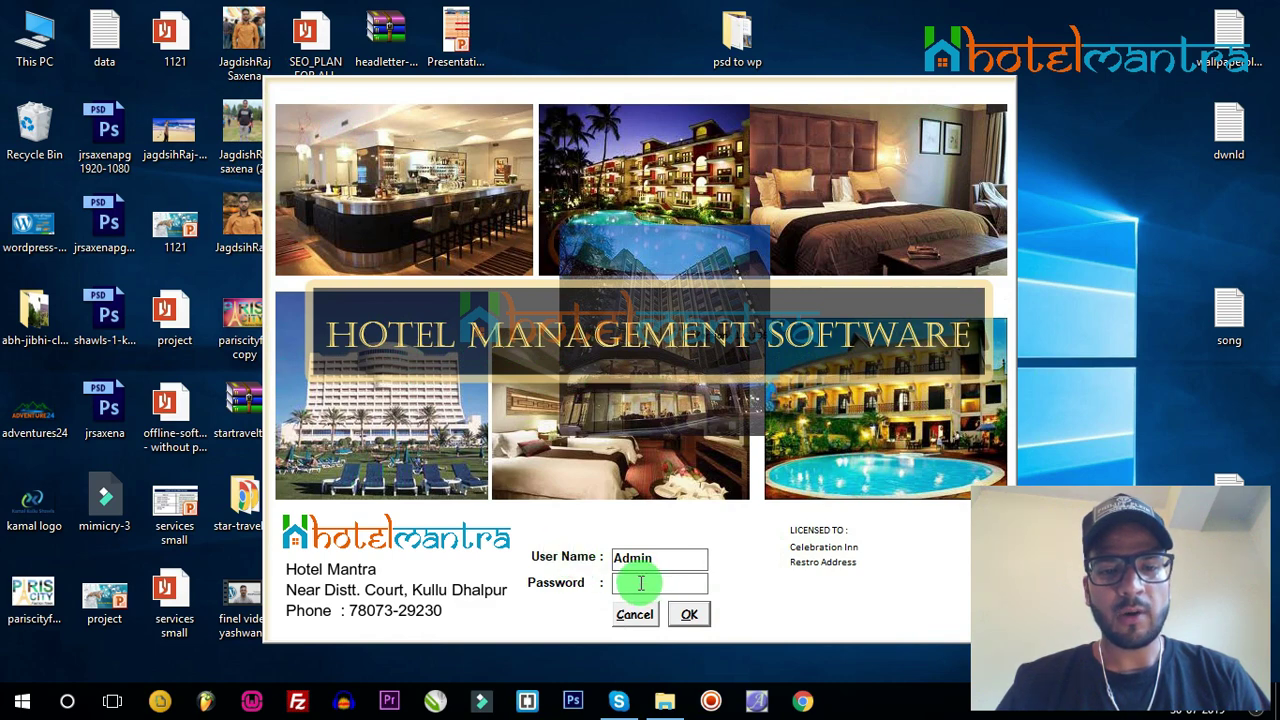
Step: Log in to Hotel Mantra as Admin by entering the administrator password
left_click(641, 583)
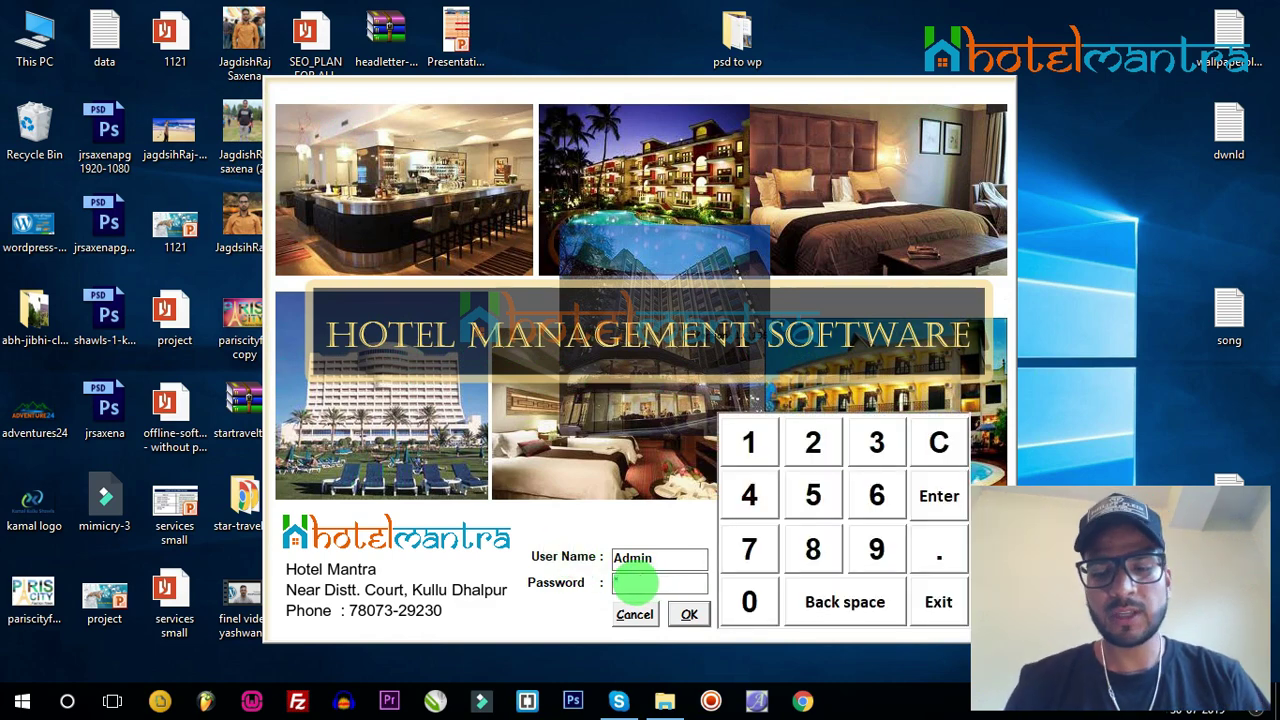
key("Return")
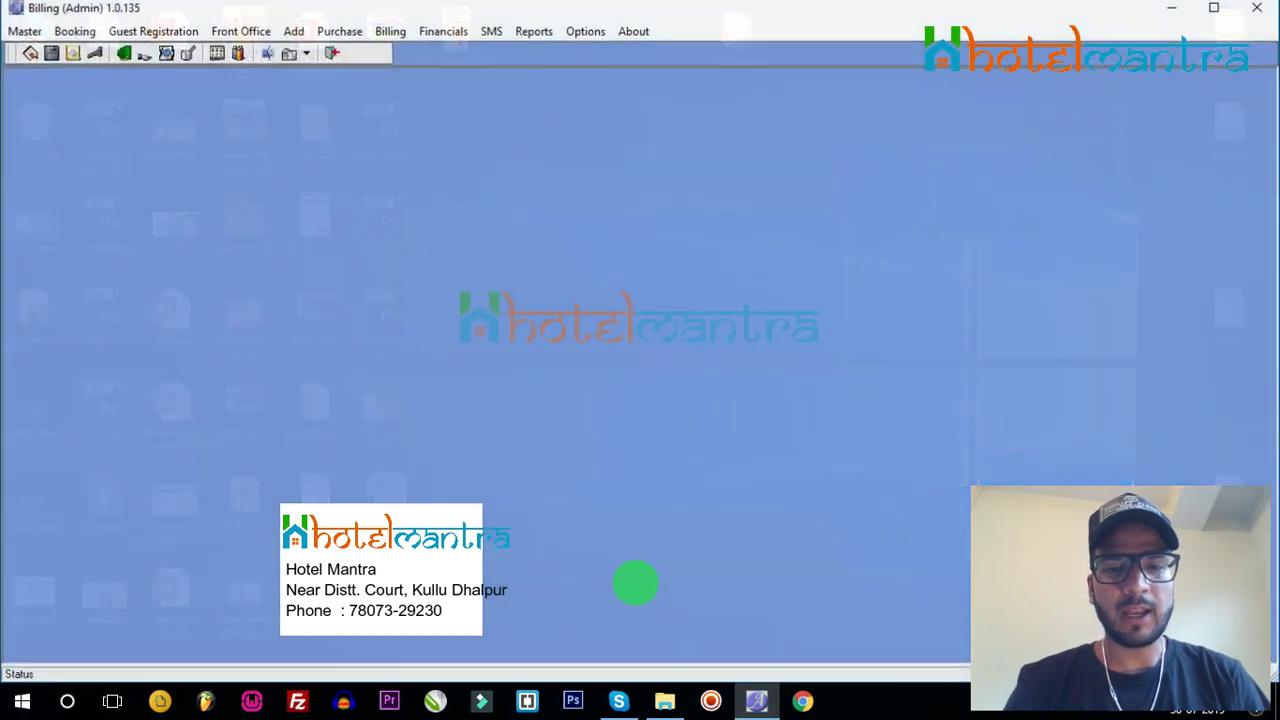
Step: Glance at the Front Office room chart, then open Master > Rooms
left_click(266, 30)
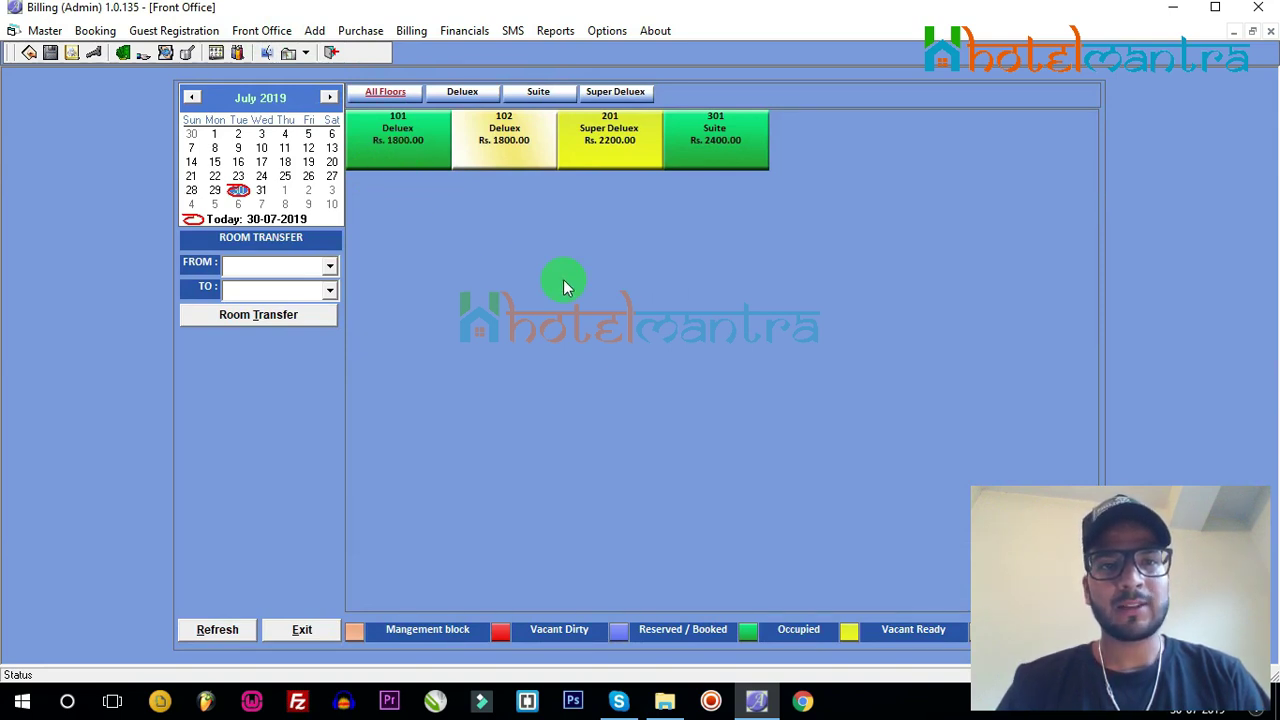
left_click(45, 31)
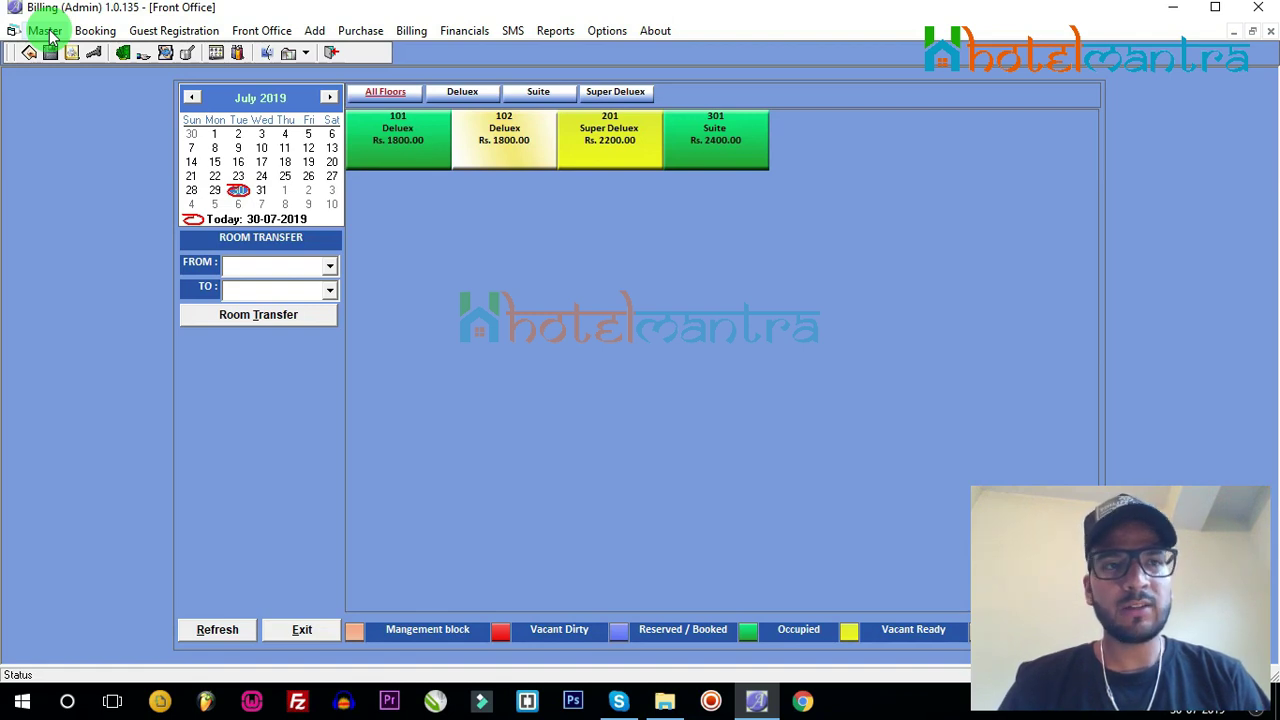
left_click(49, 33)
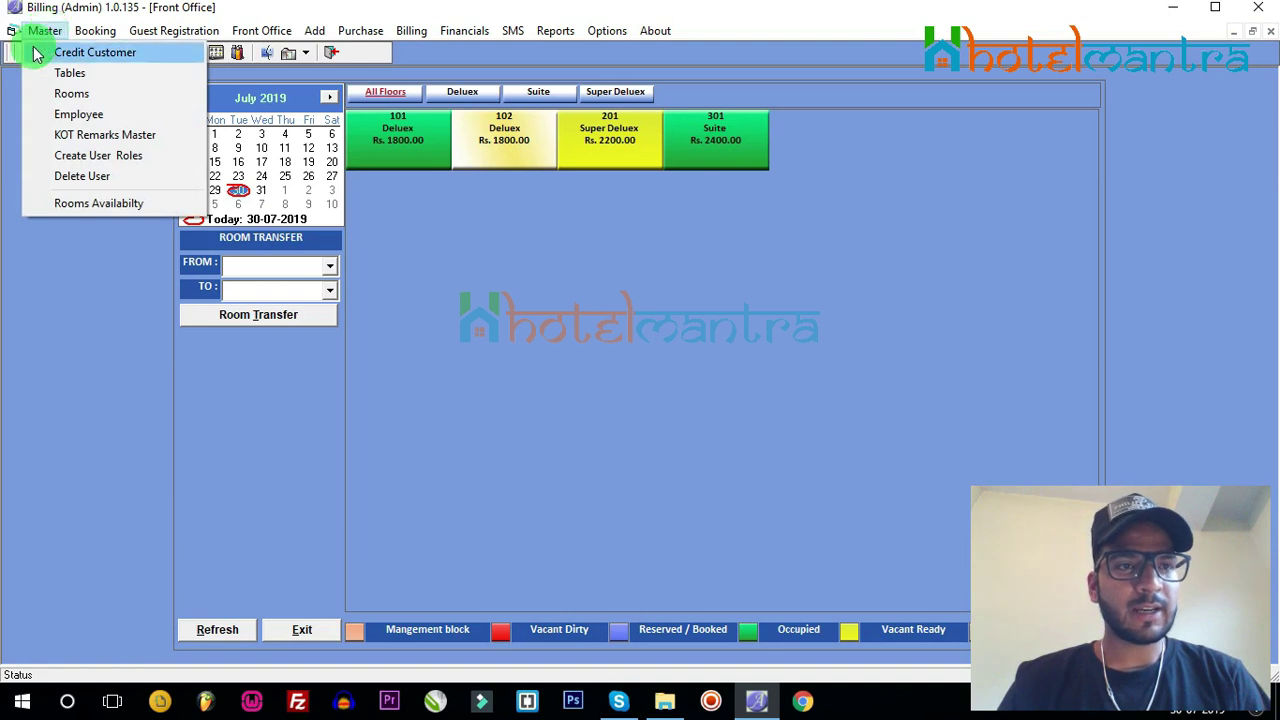
left_click(85, 97)
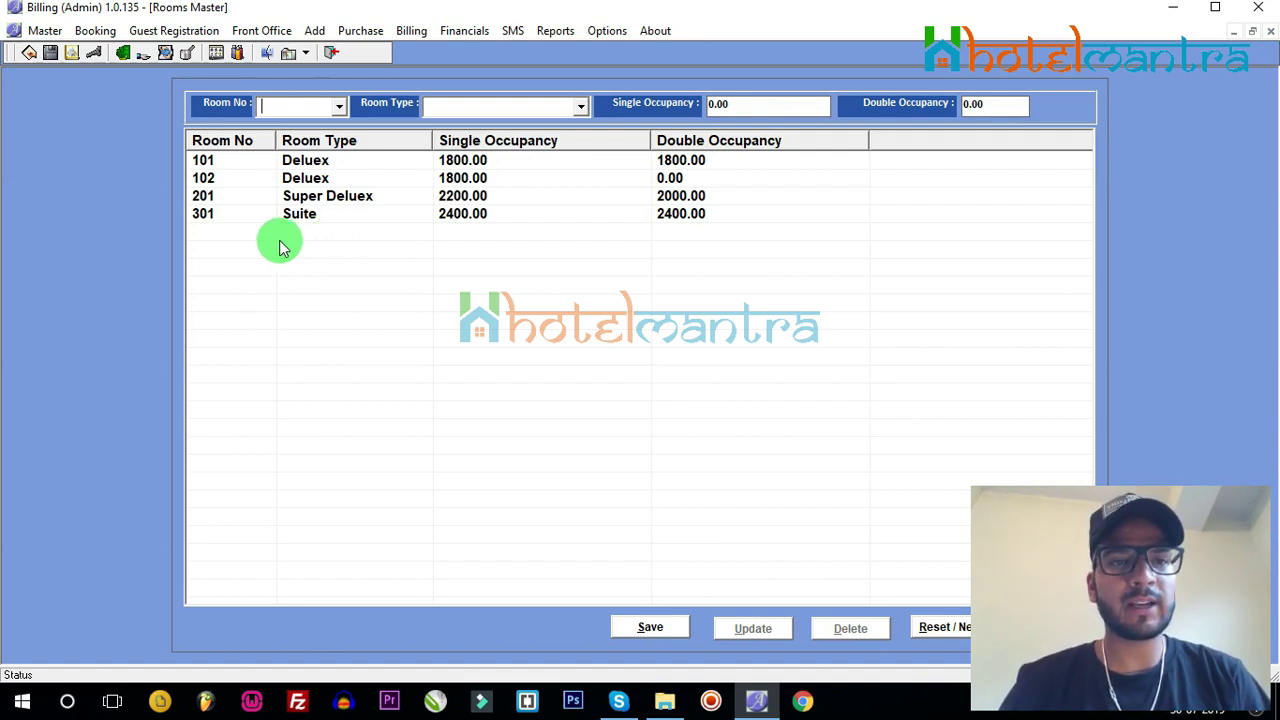
Step: Create room 202 as Super Deluex with a 2000 single occupancy rate and save it
left_click(203, 196)
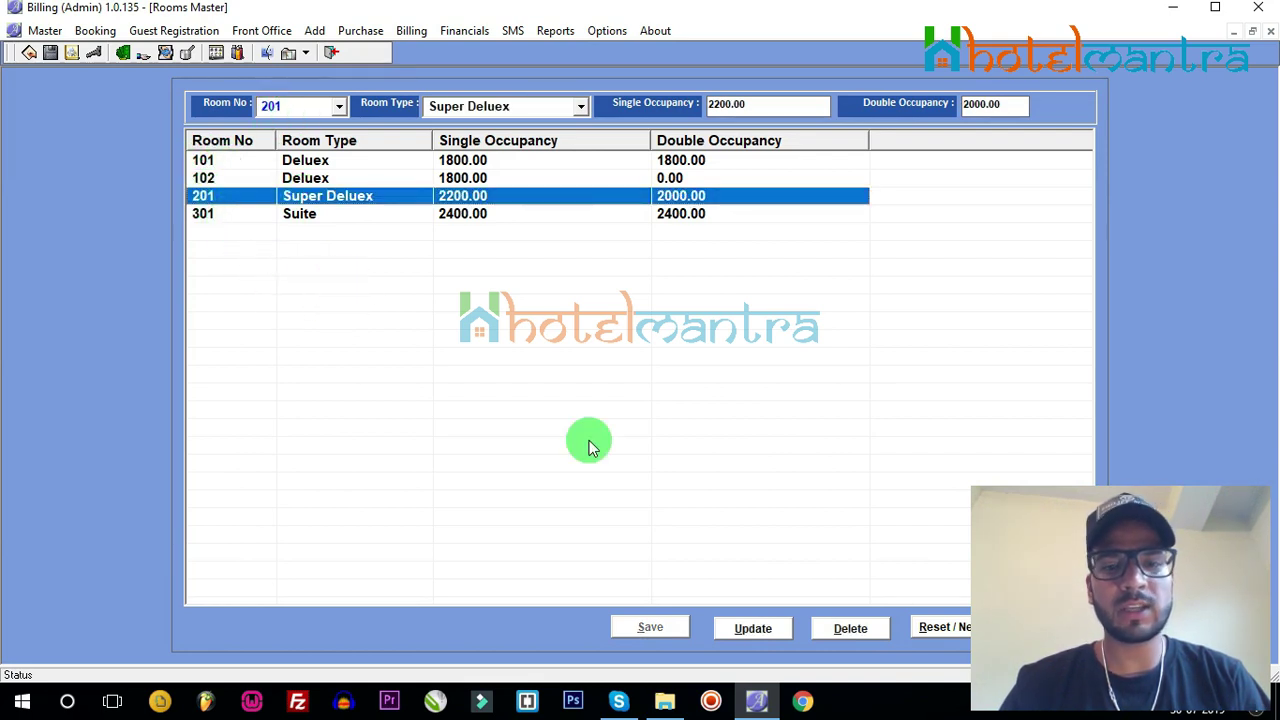
left_click(940, 627)
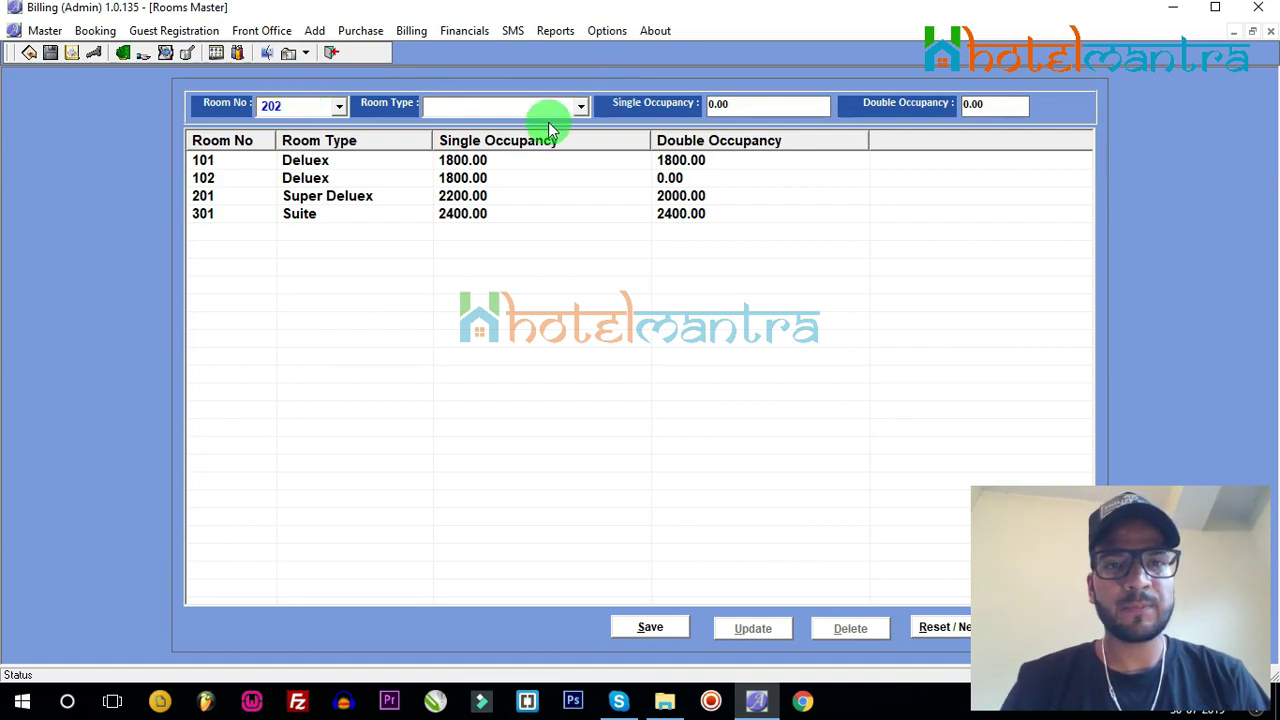
left_click(583, 107)
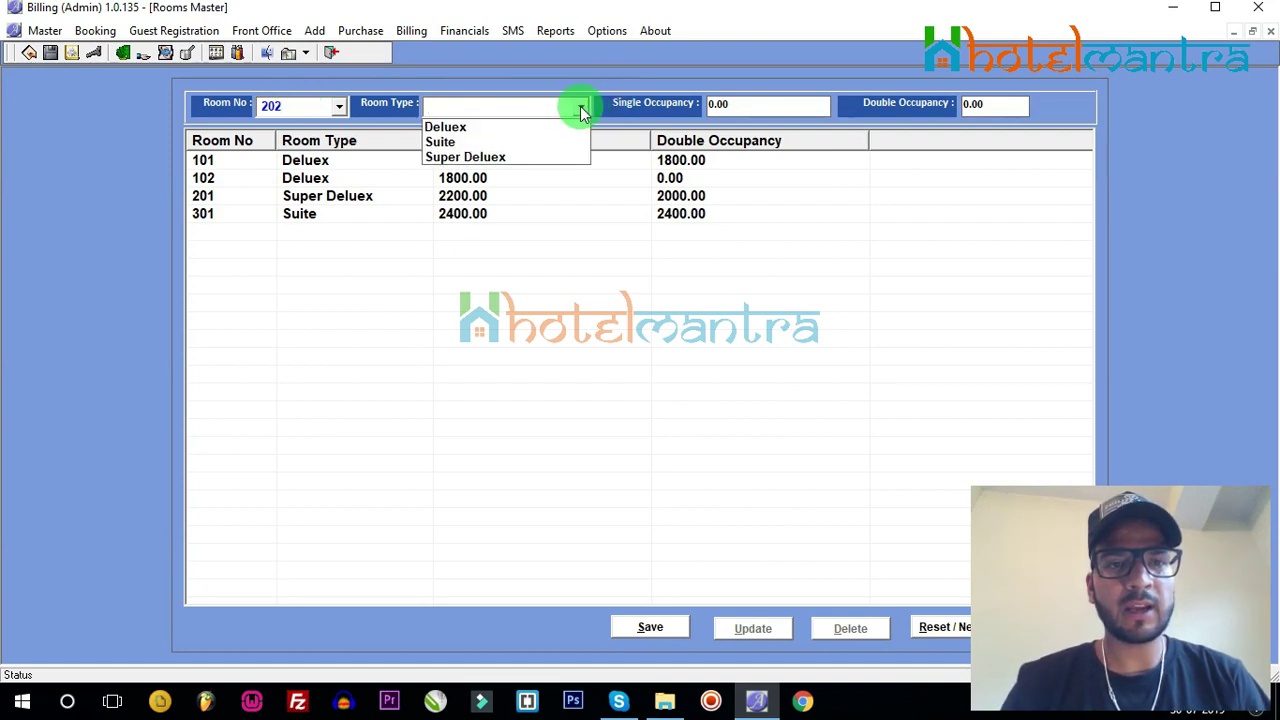
left_click(517, 157)
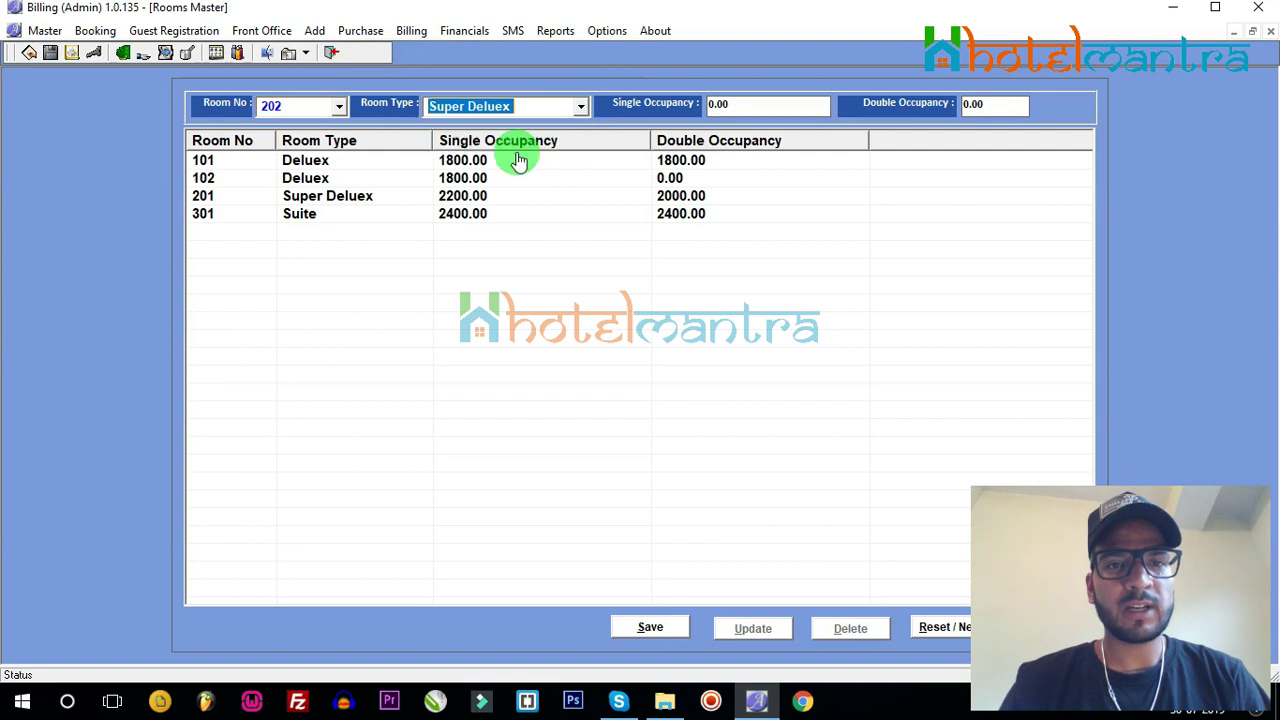
left_click(740, 104)
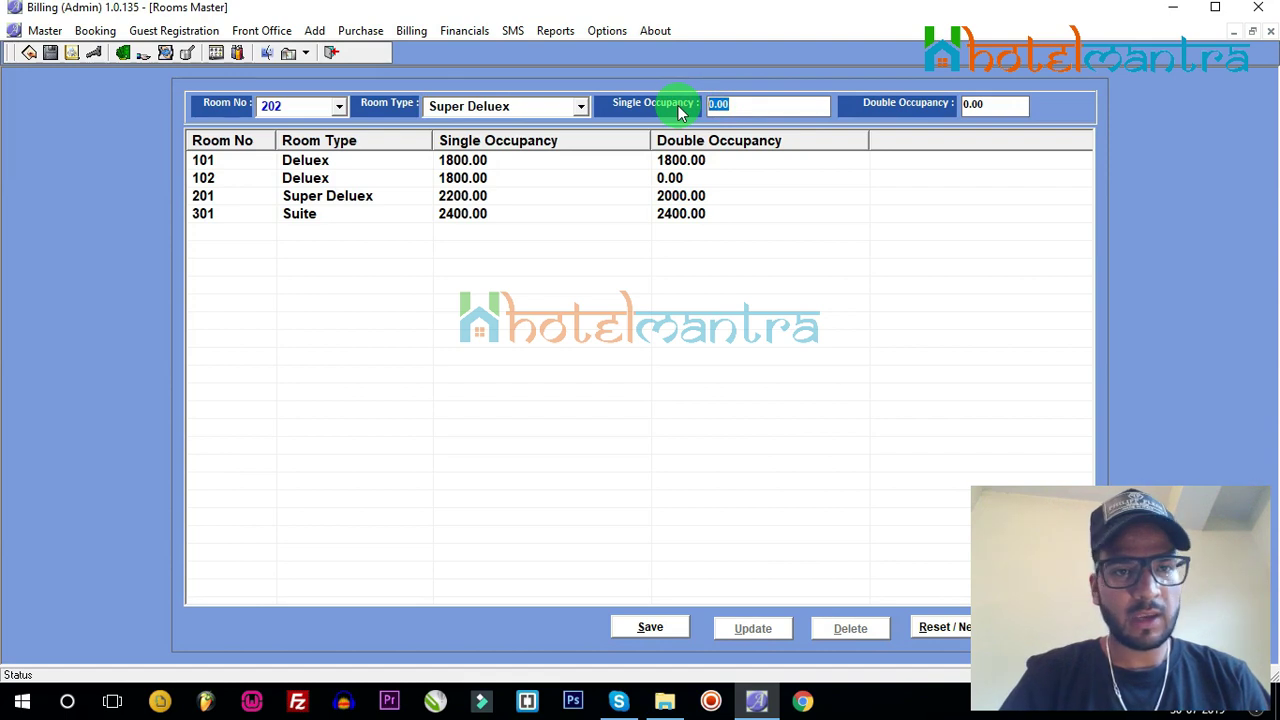
type("2000")
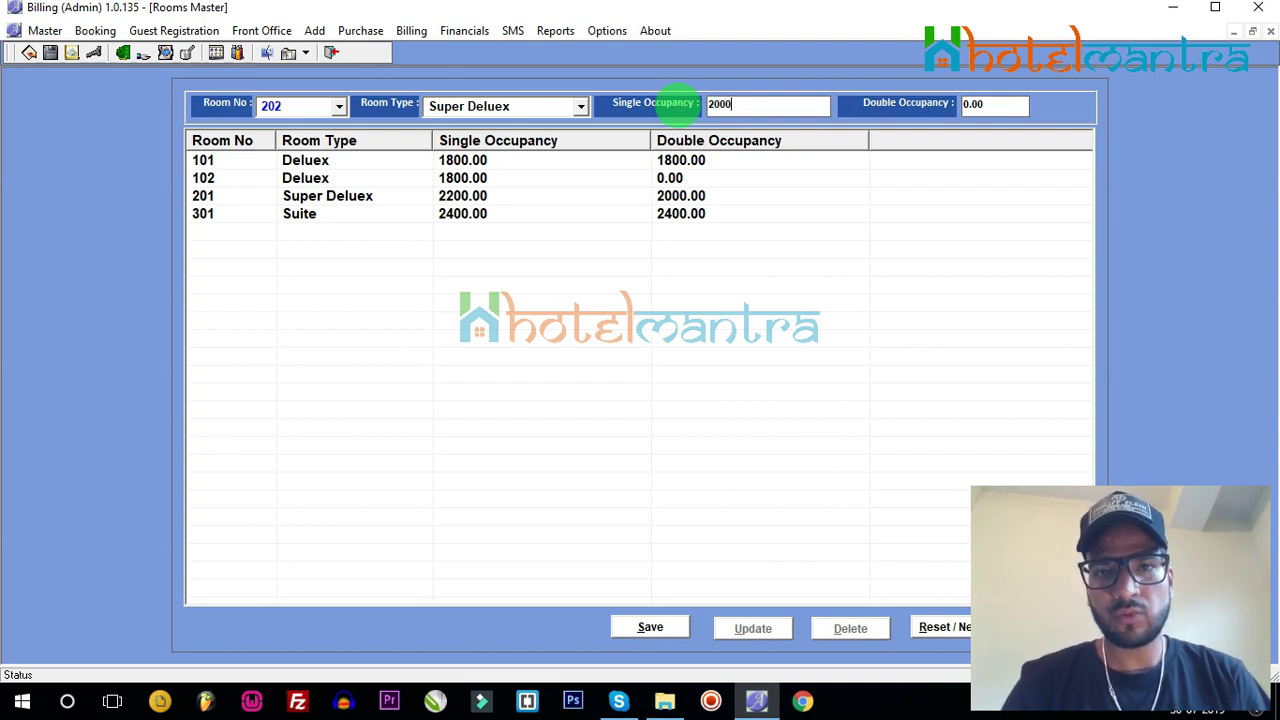
left_click(663, 409)
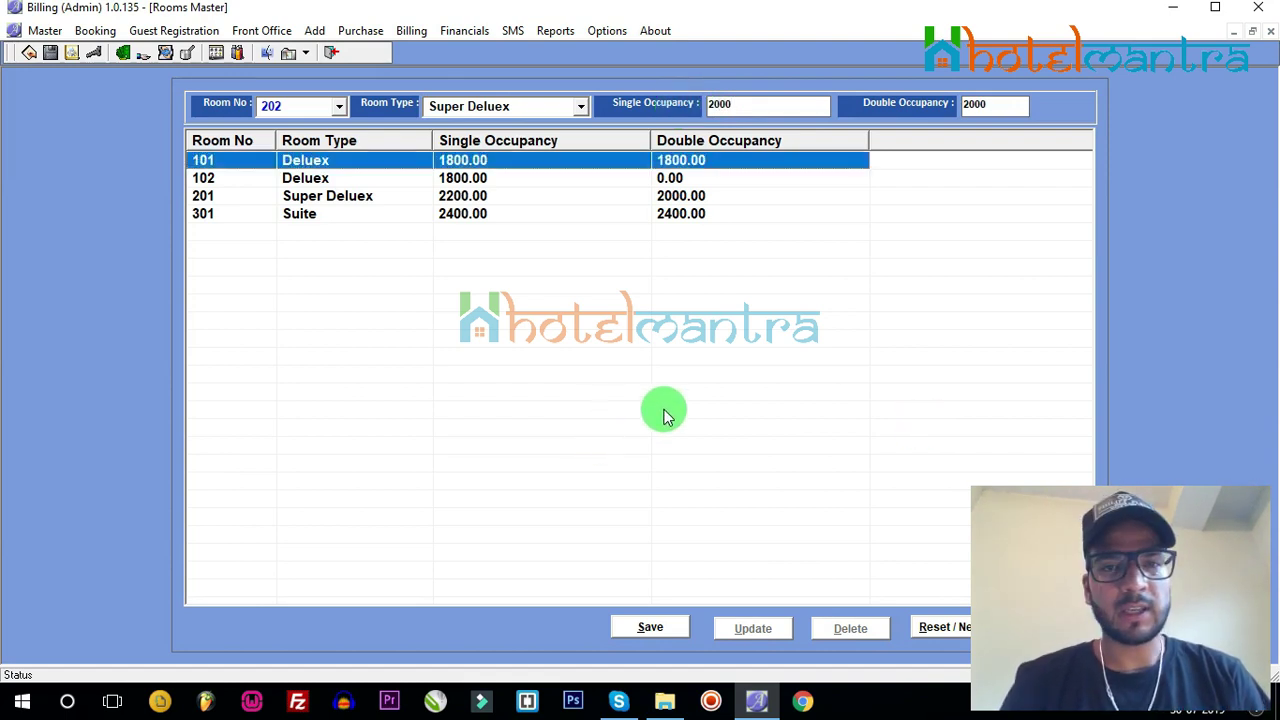
left_click(290, 106)
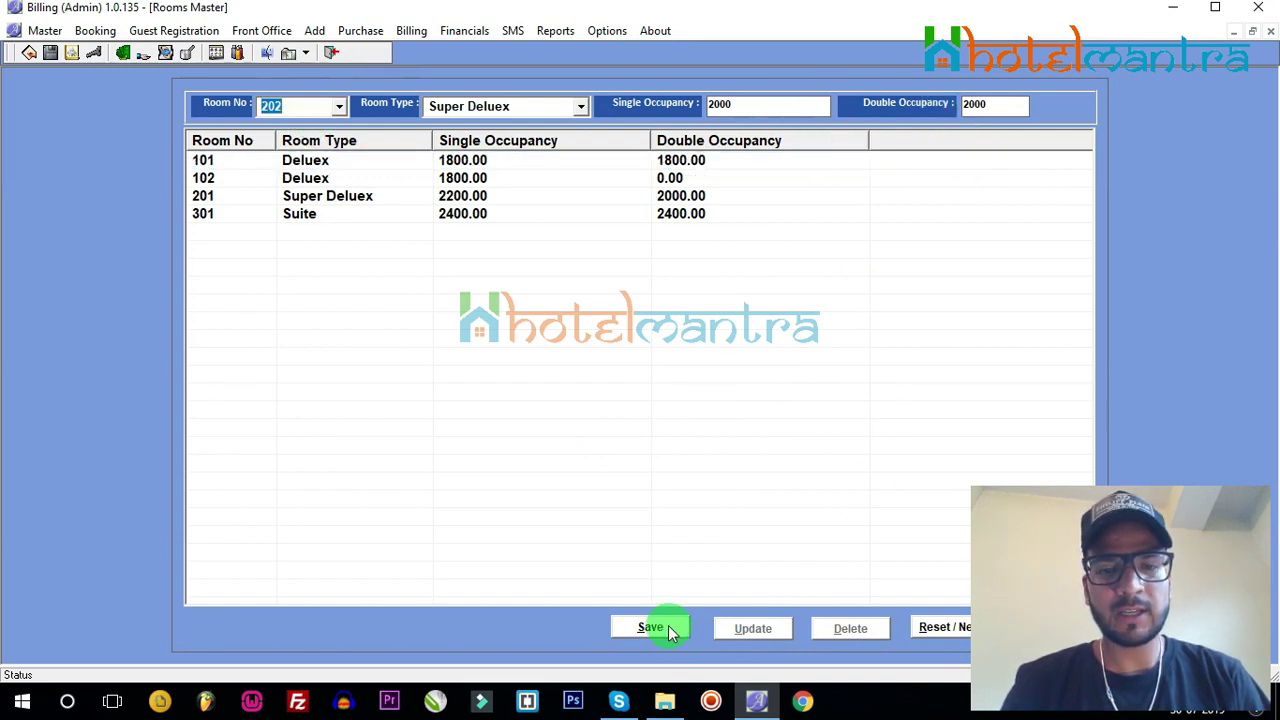
left_click(668, 628)
left_click(638, 416)
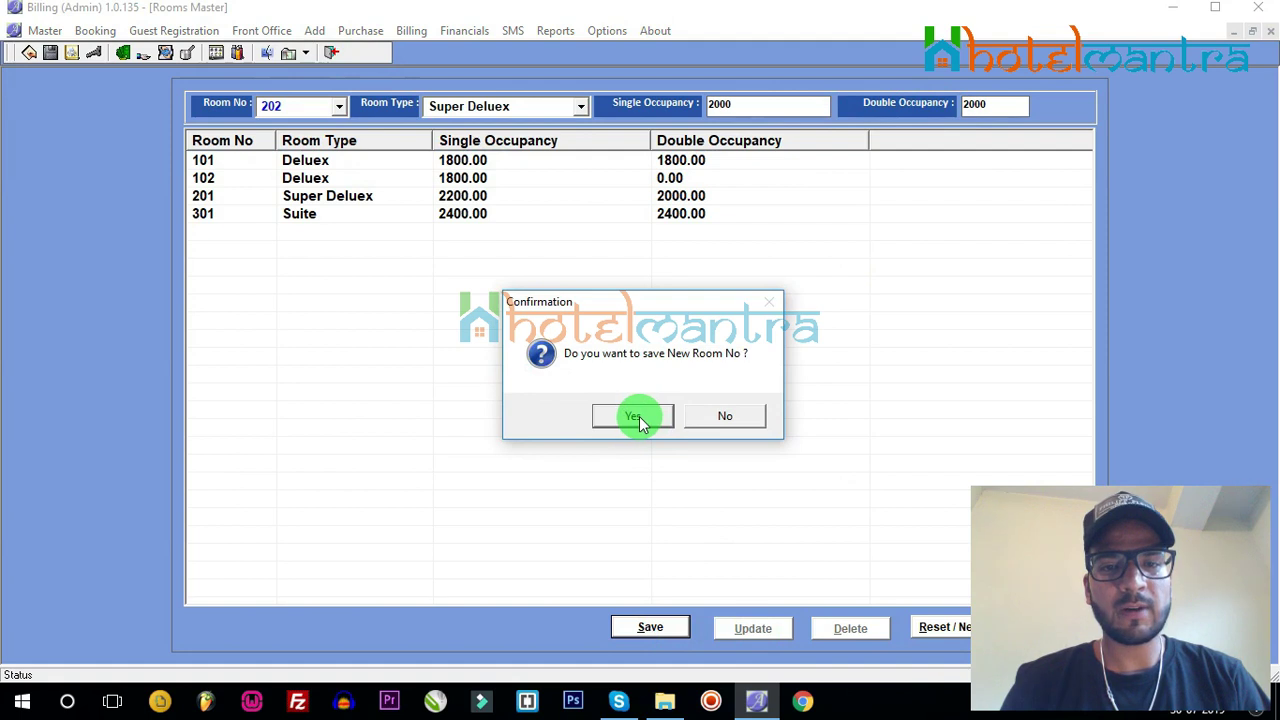
left_click(337, 220)
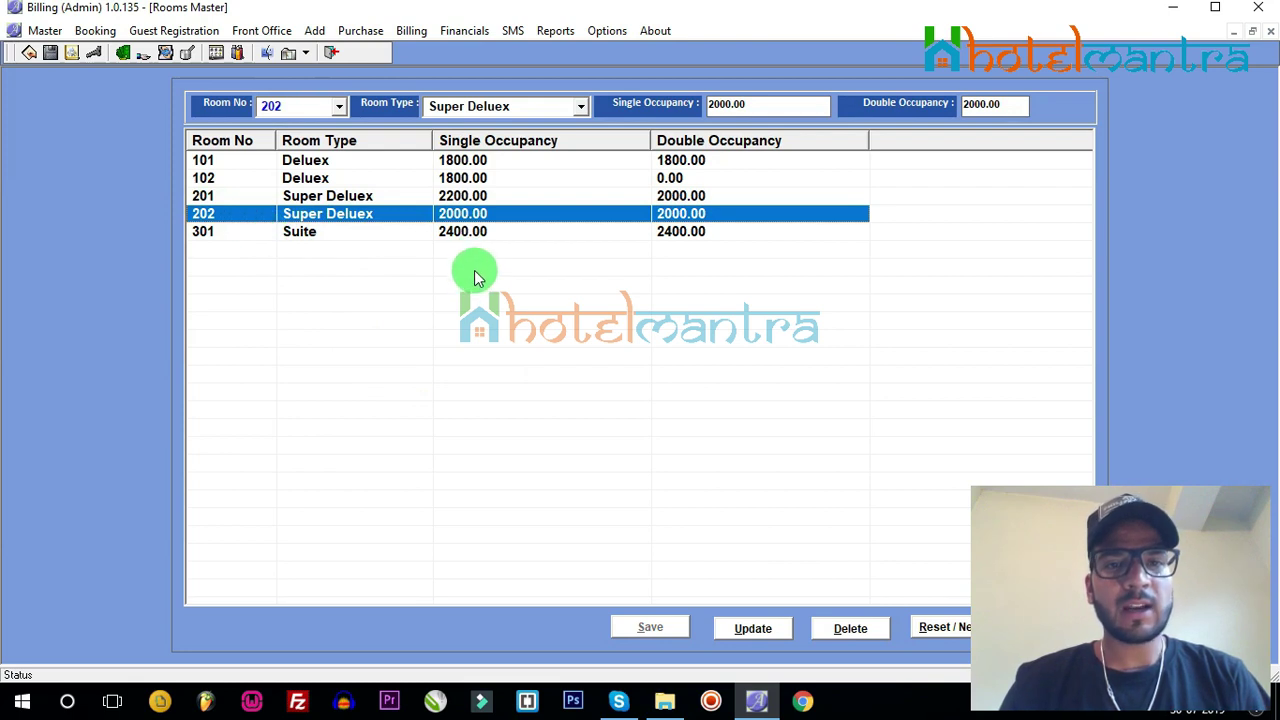
Step: Update room 102's single occupancy to 1700 with password authorisation, then recheck it
left_click(304, 186)
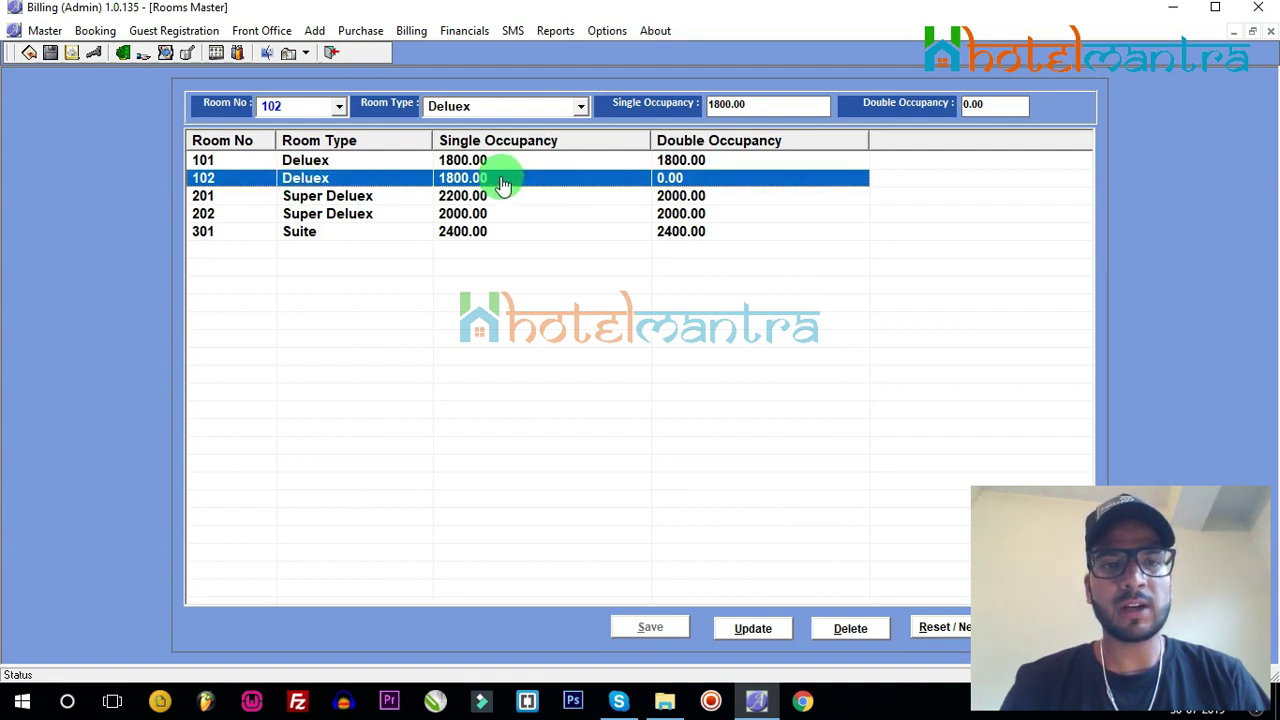
left_click(731, 107)
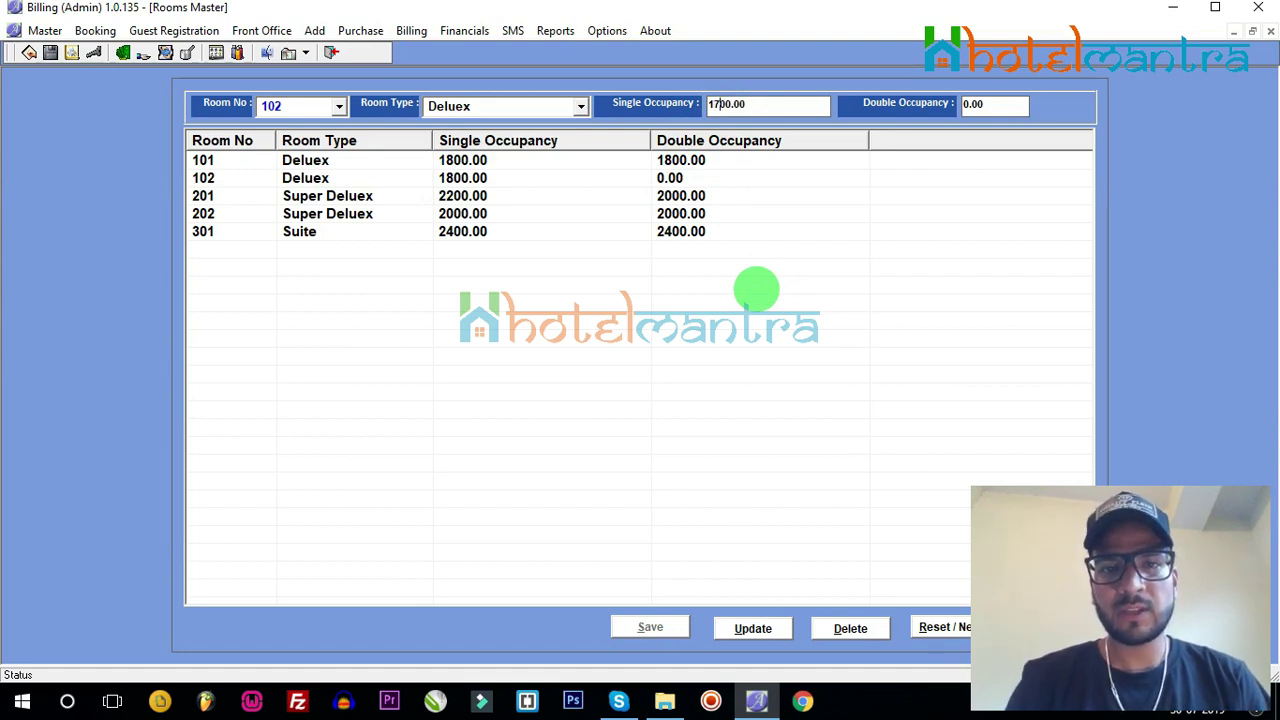
left_click(772, 628)
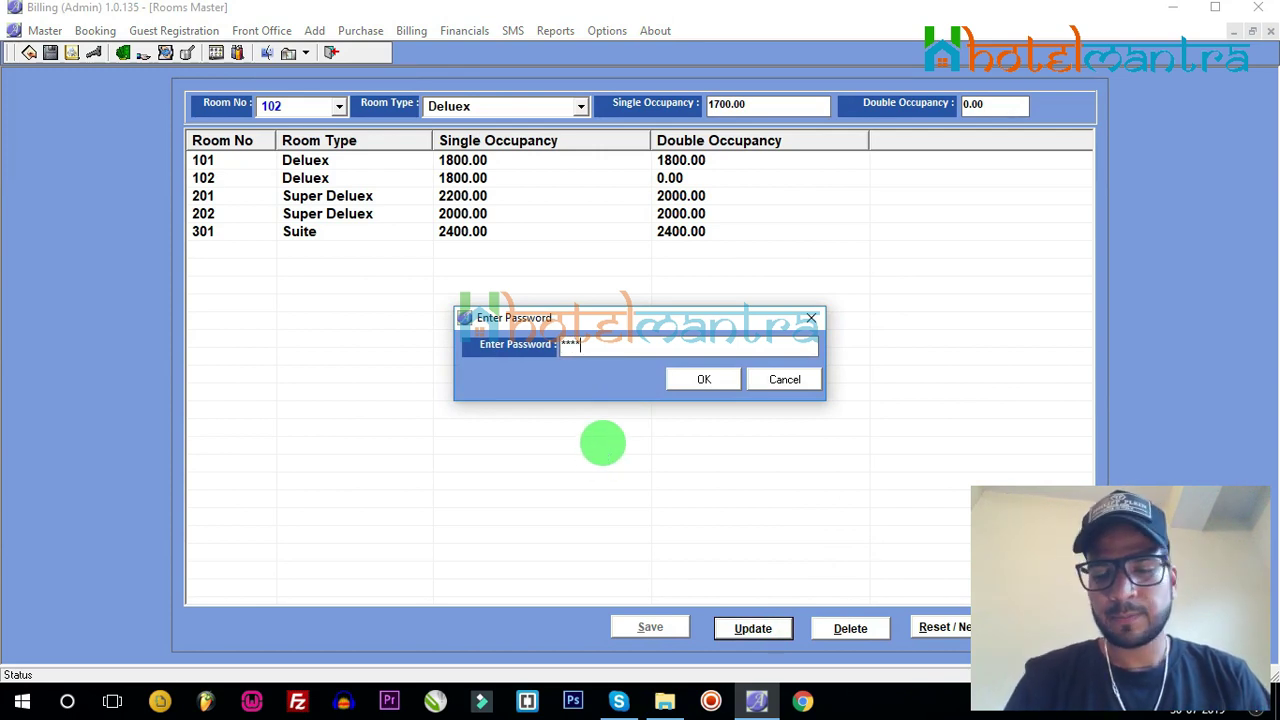
key("Return")
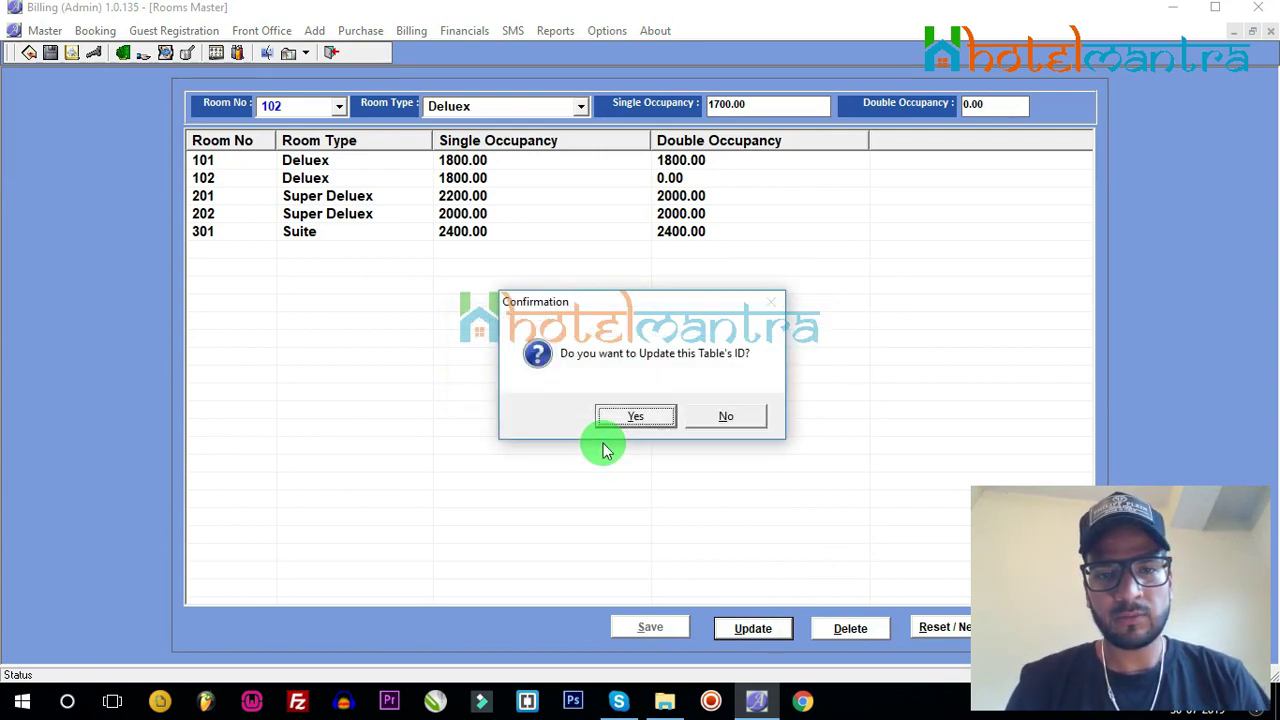
key("Return")
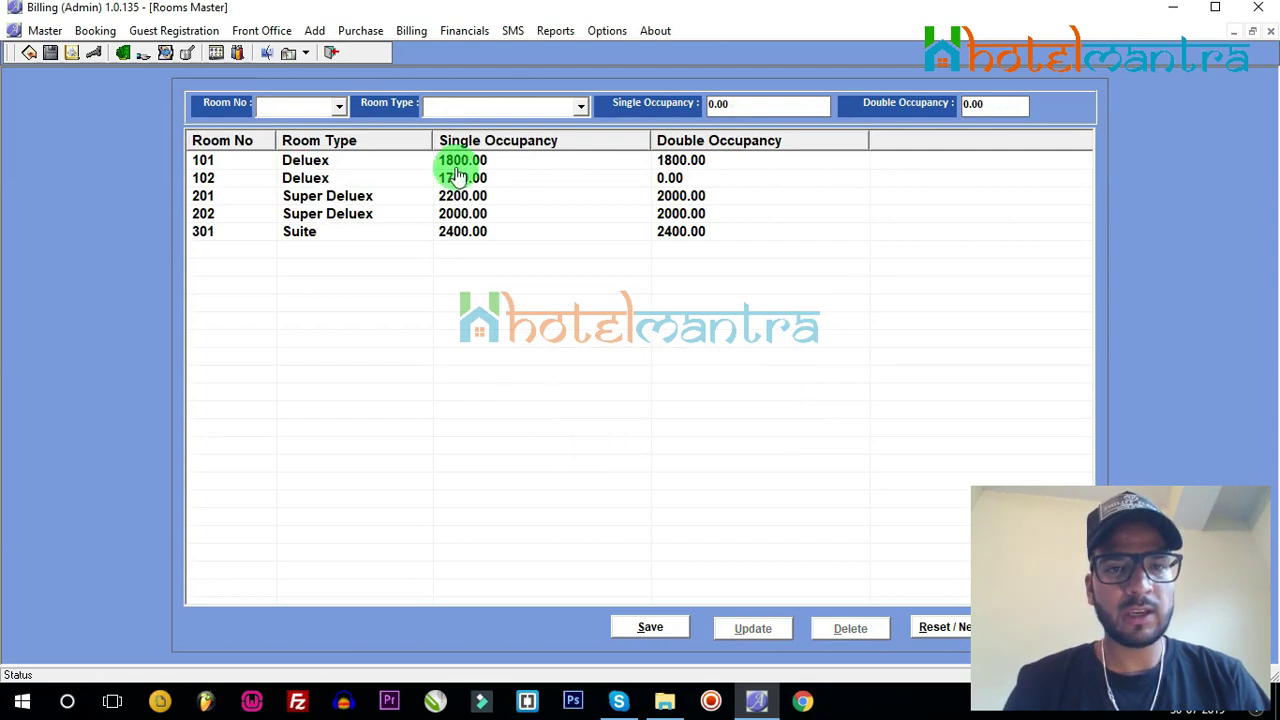
left_click(458, 178)
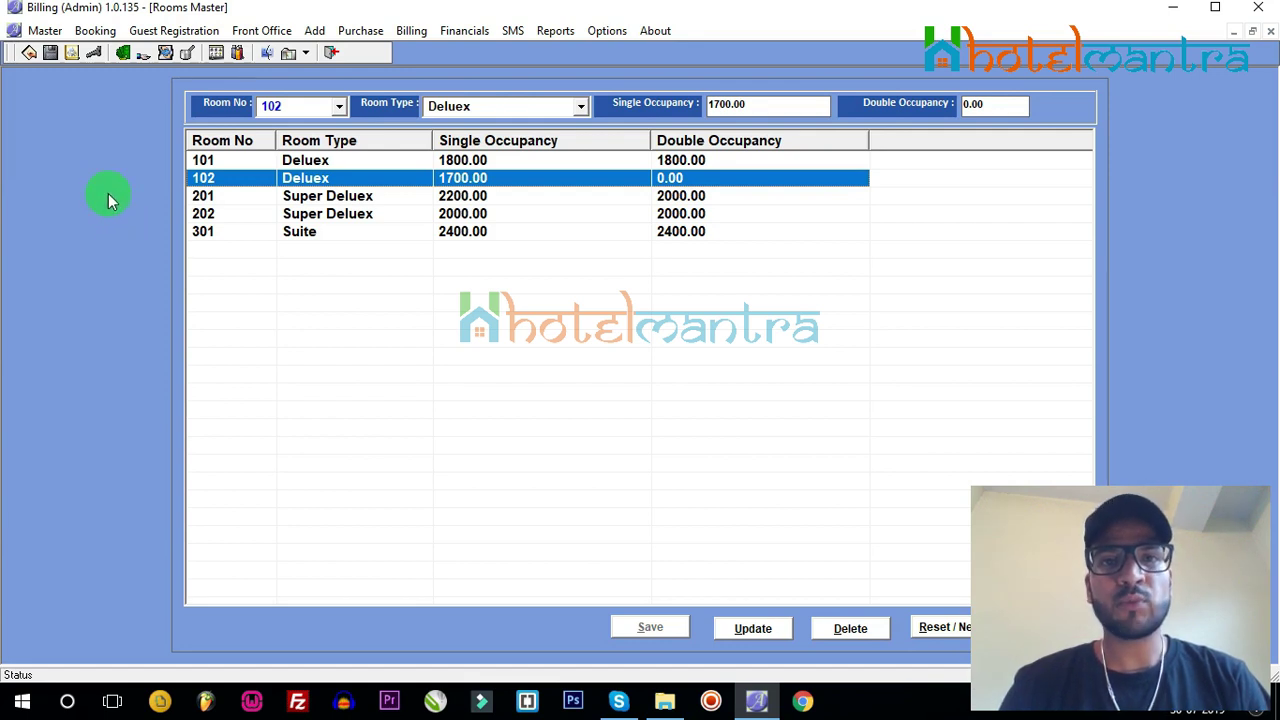
Step: Open the Booking form, review booking 001, then reset it for new booking 002
left_click(97, 31)
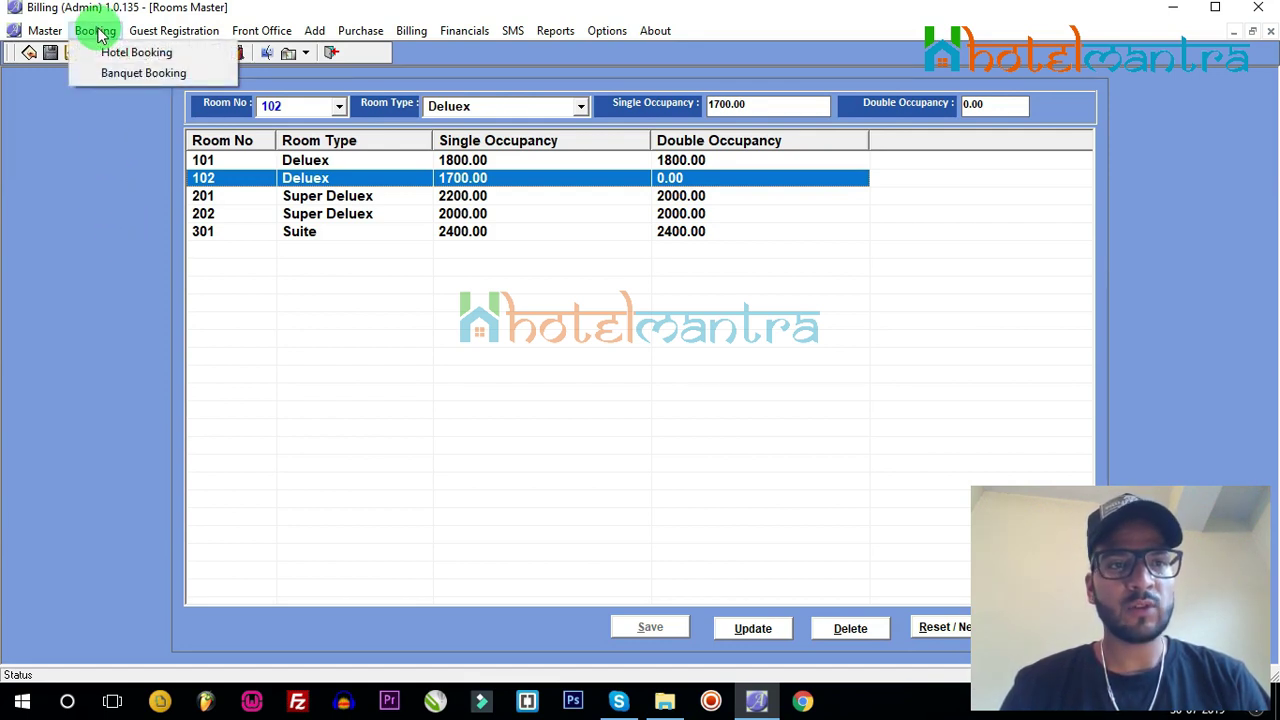
left_click(114, 51)
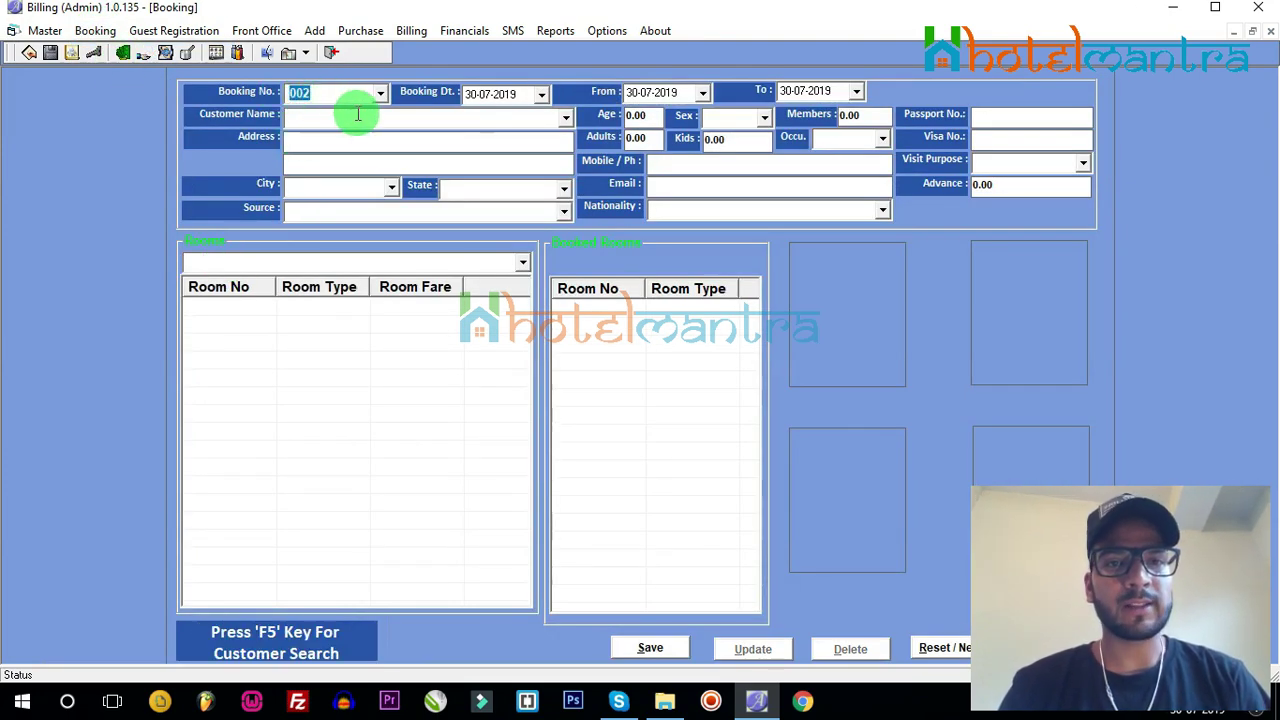
left_click(379, 93)
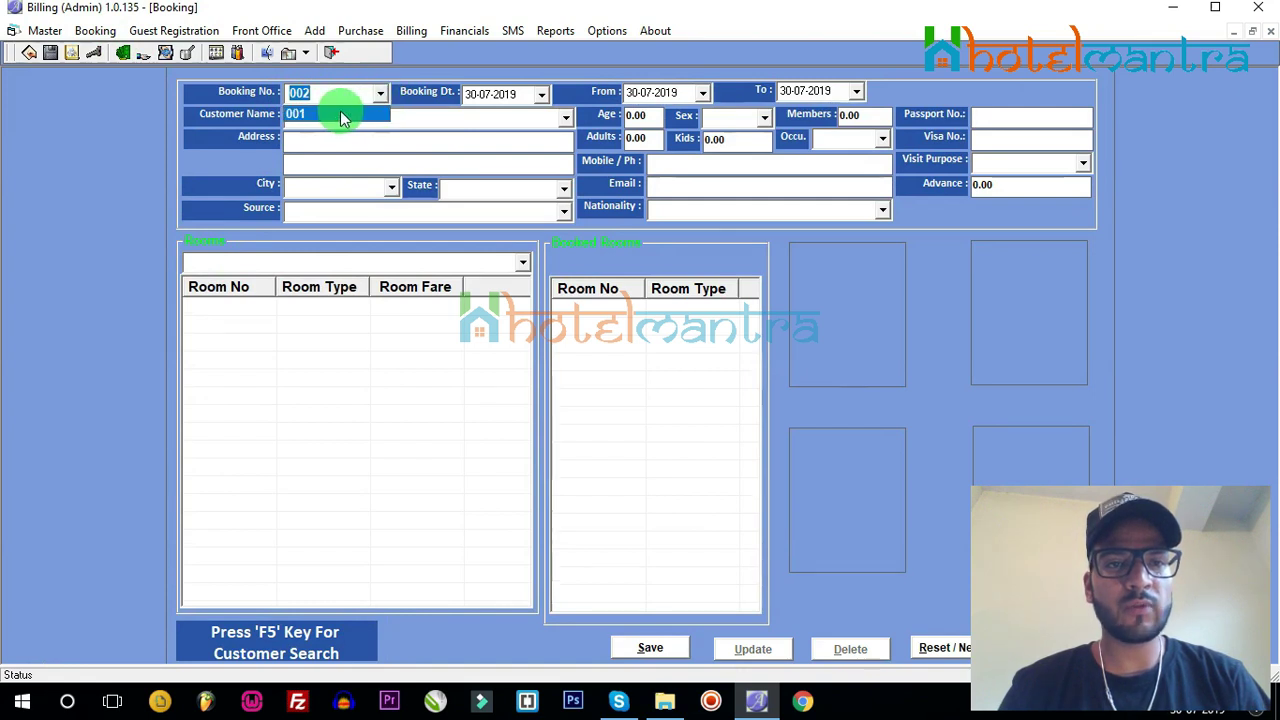
left_click(340, 113)
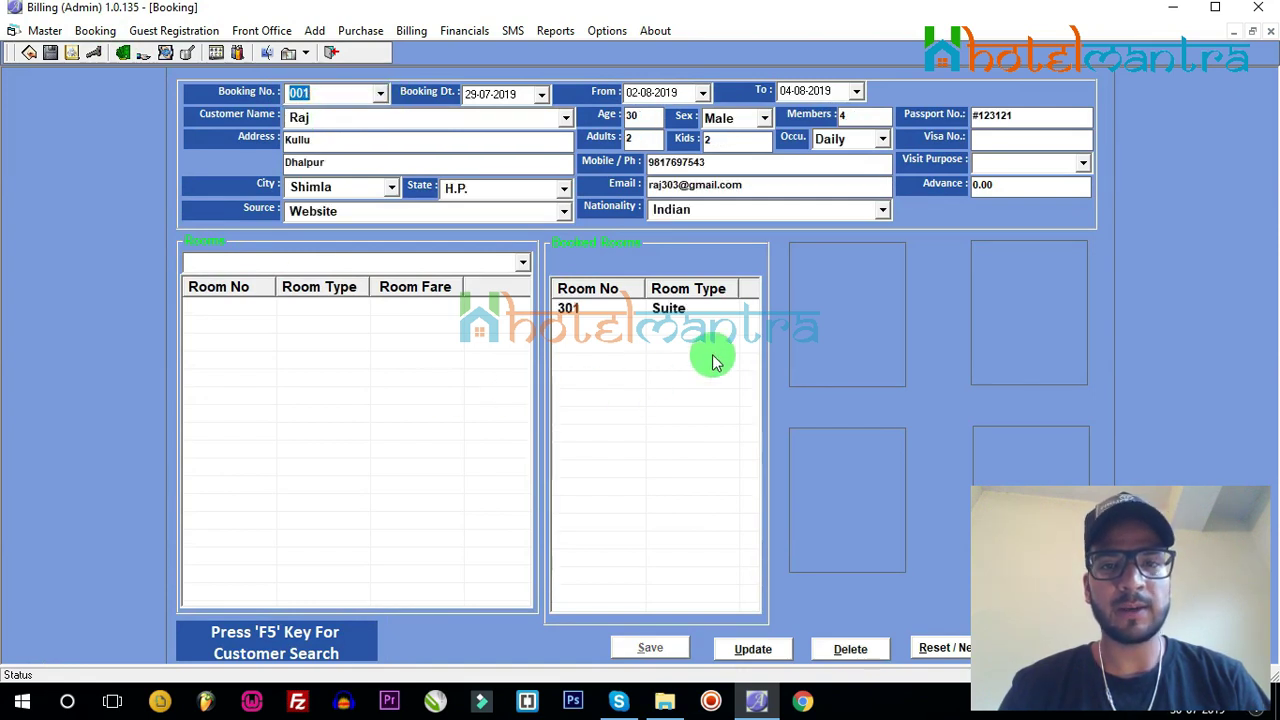
left_click(946, 650)
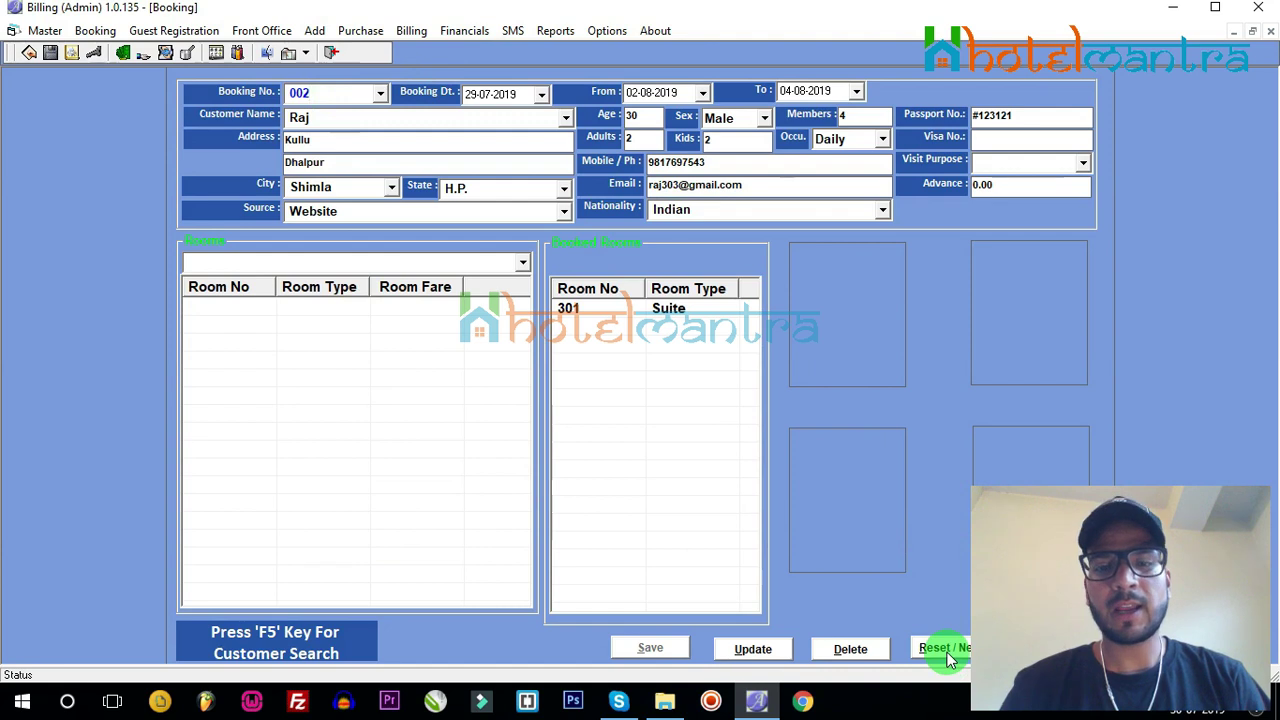
left_click(655, 420)
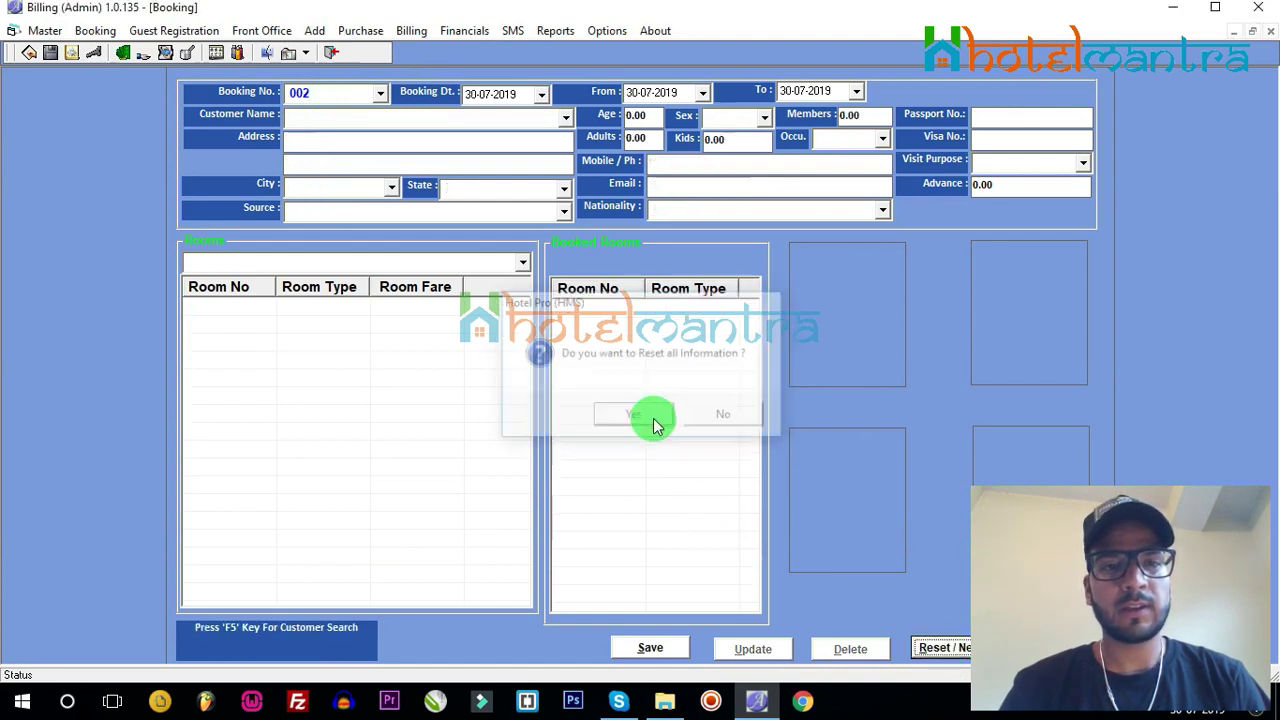
Step: Enter the customer's name and address lines, moving on to the city
left_click(302, 118)
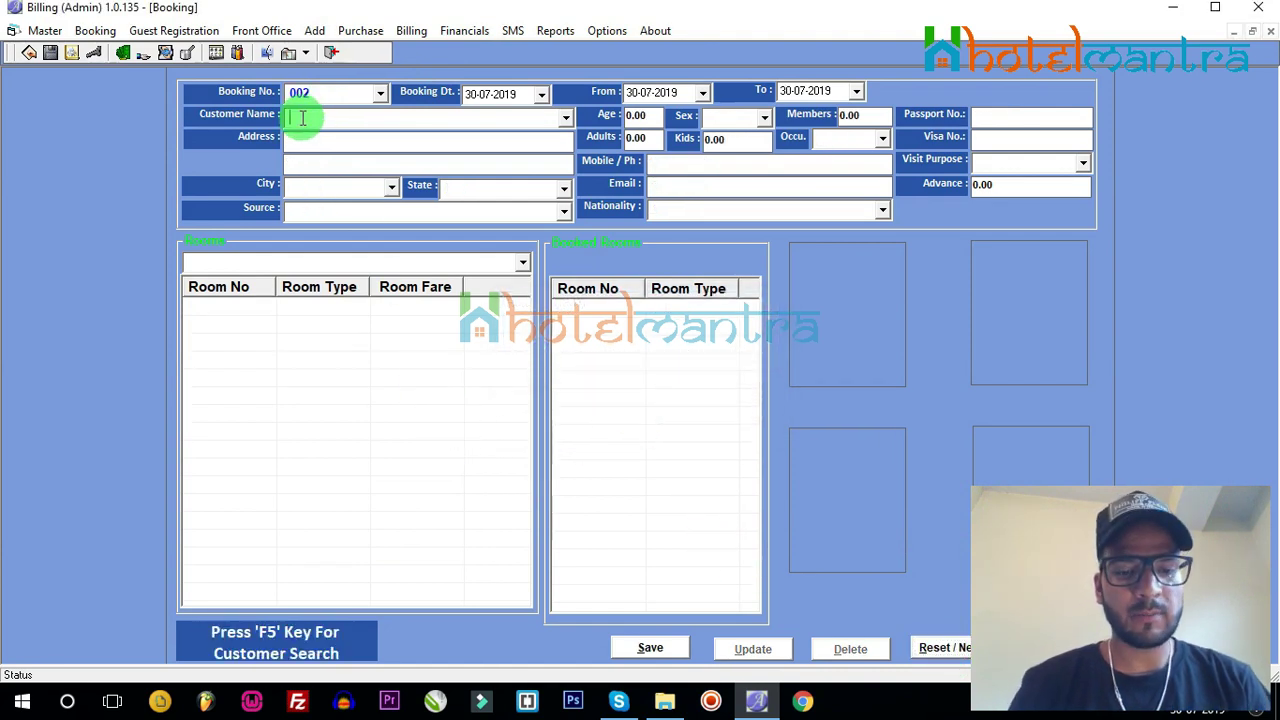
type("saxena")
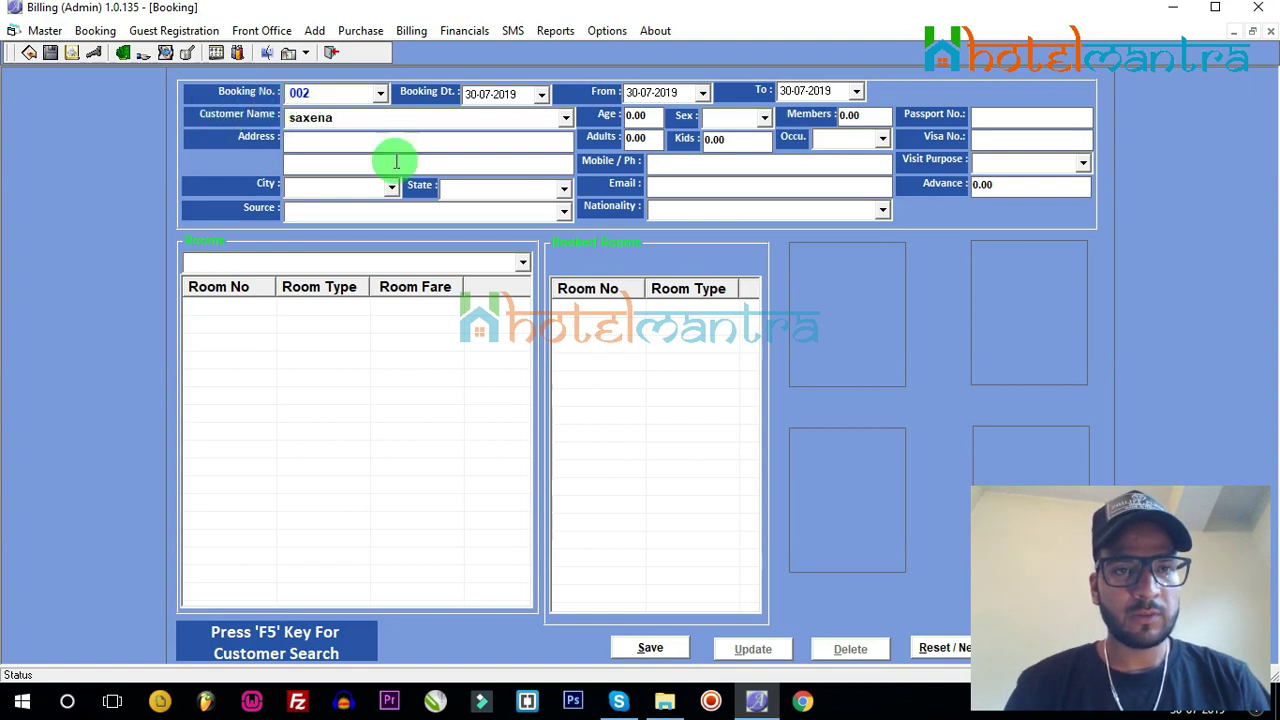
left_click(373, 142)
type("manali")
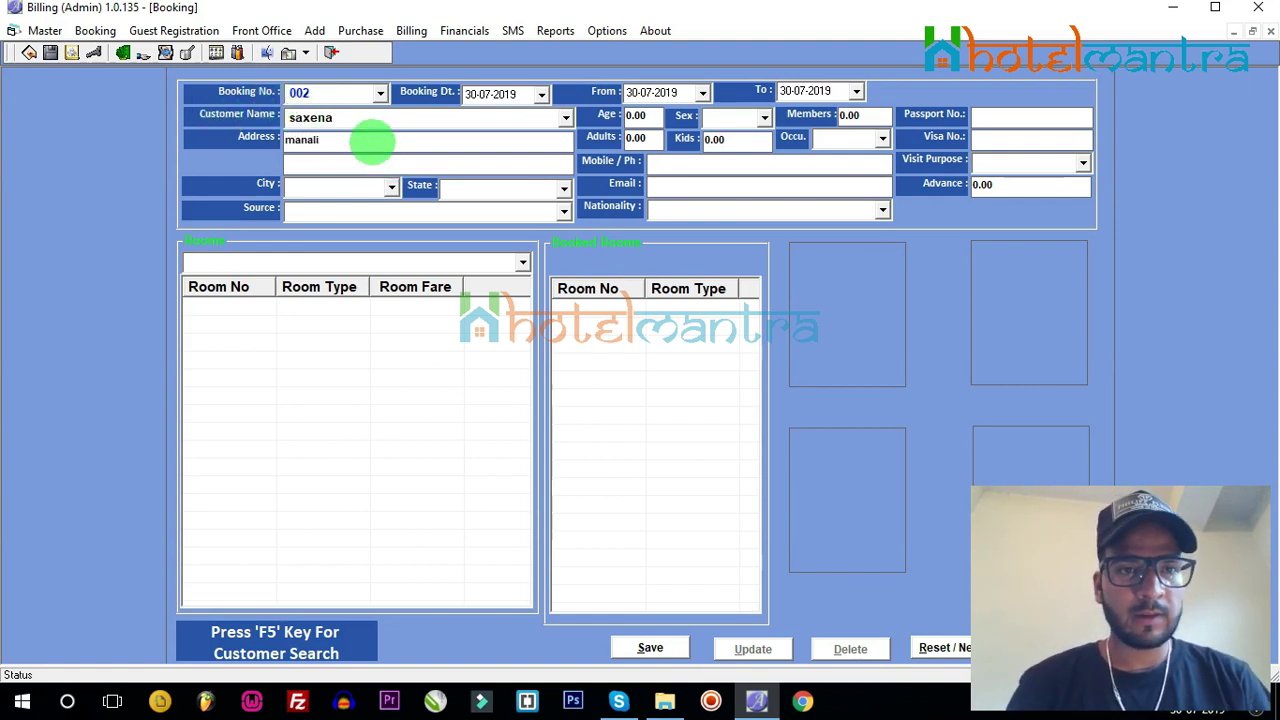
left_click(324, 167)
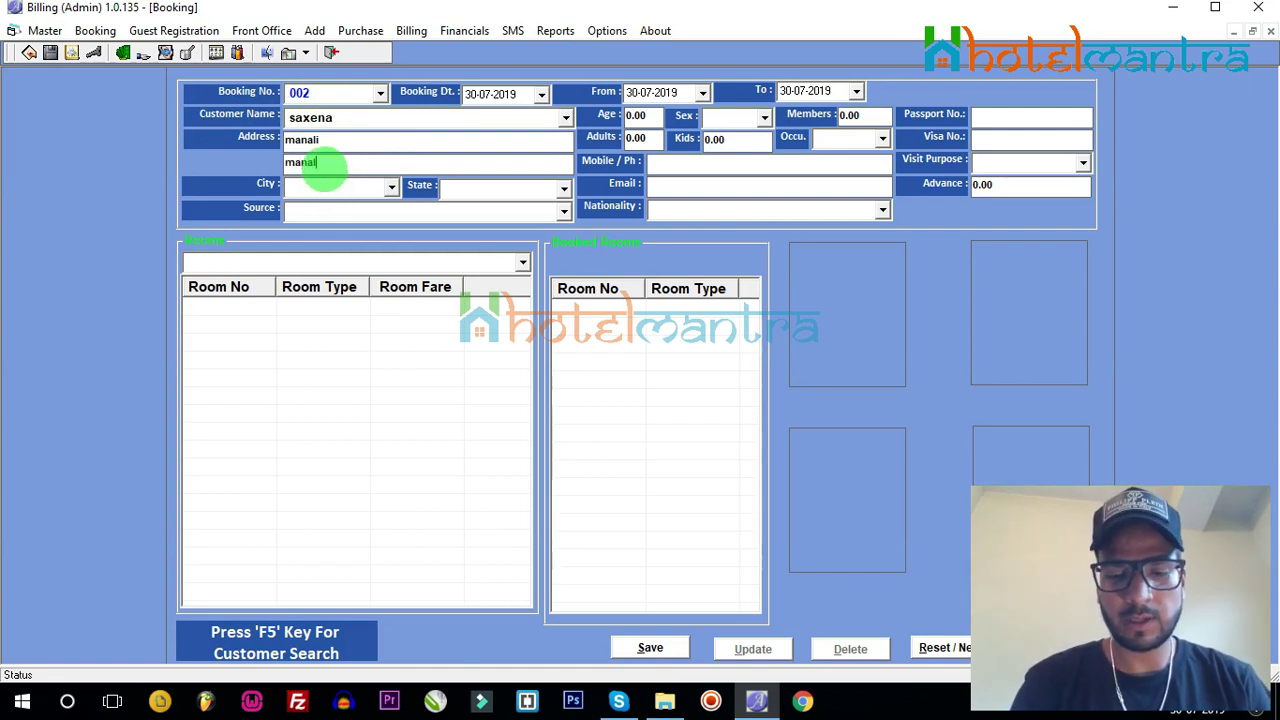
left_click(311, 190)
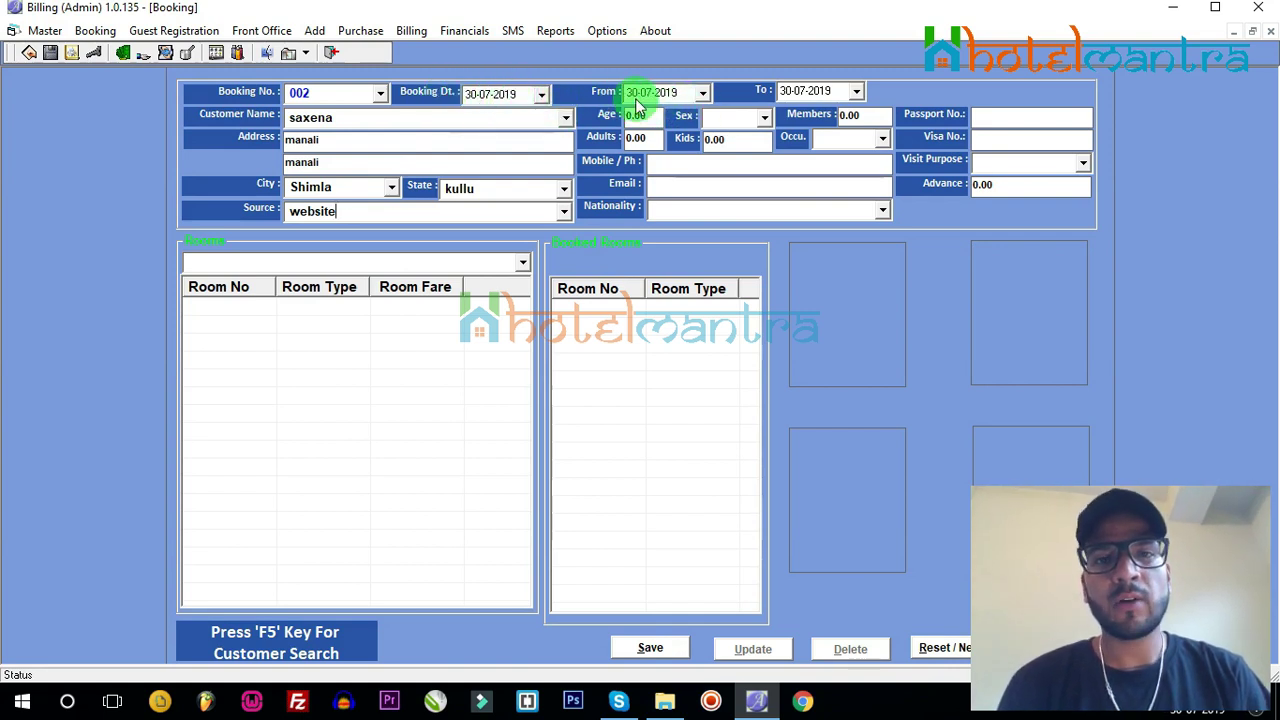
Step: Set the stay from 06-08-2019 to 08-08-2019 using the calendars
left_click(703, 94)
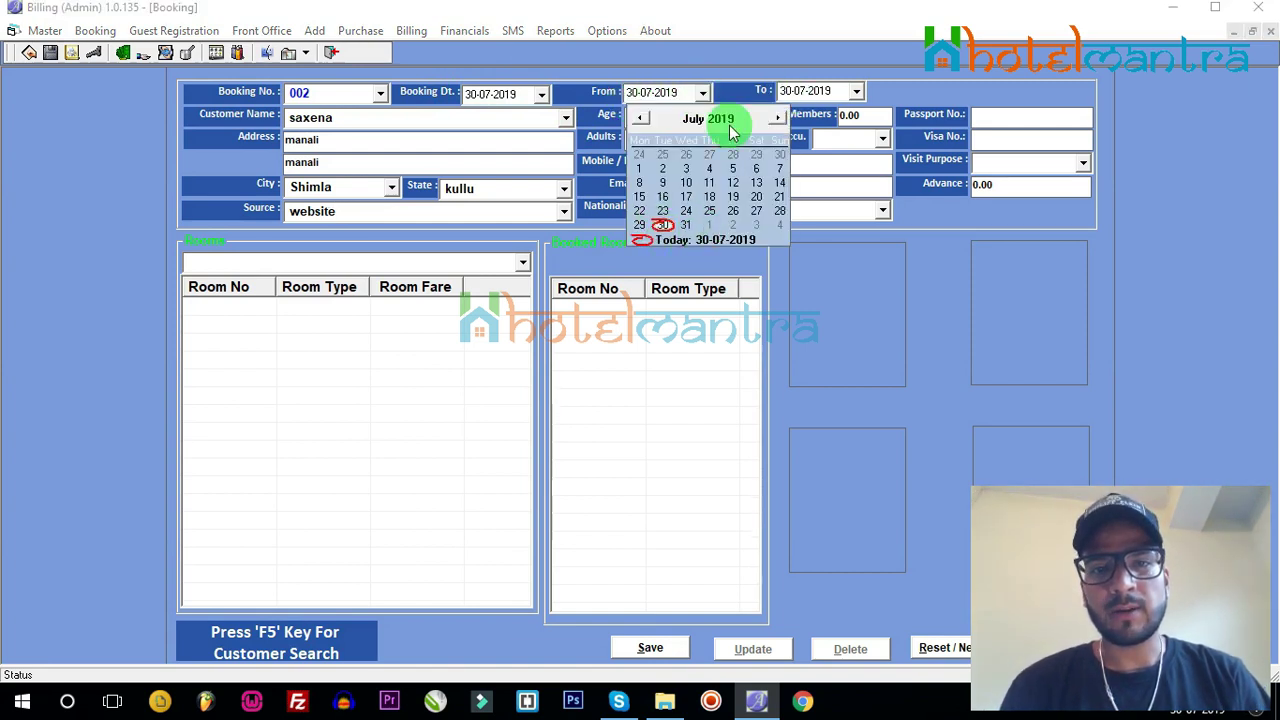
left_click(780, 118)
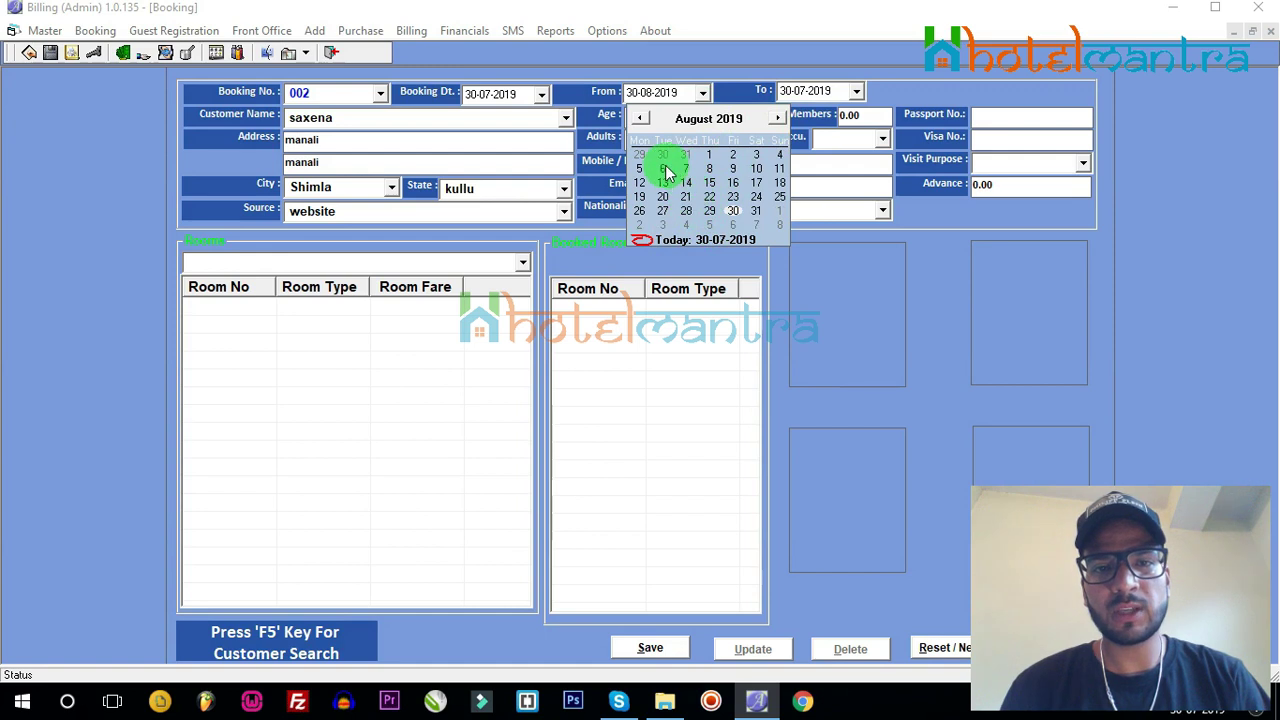
left_click(663, 167)
left_click(856, 91)
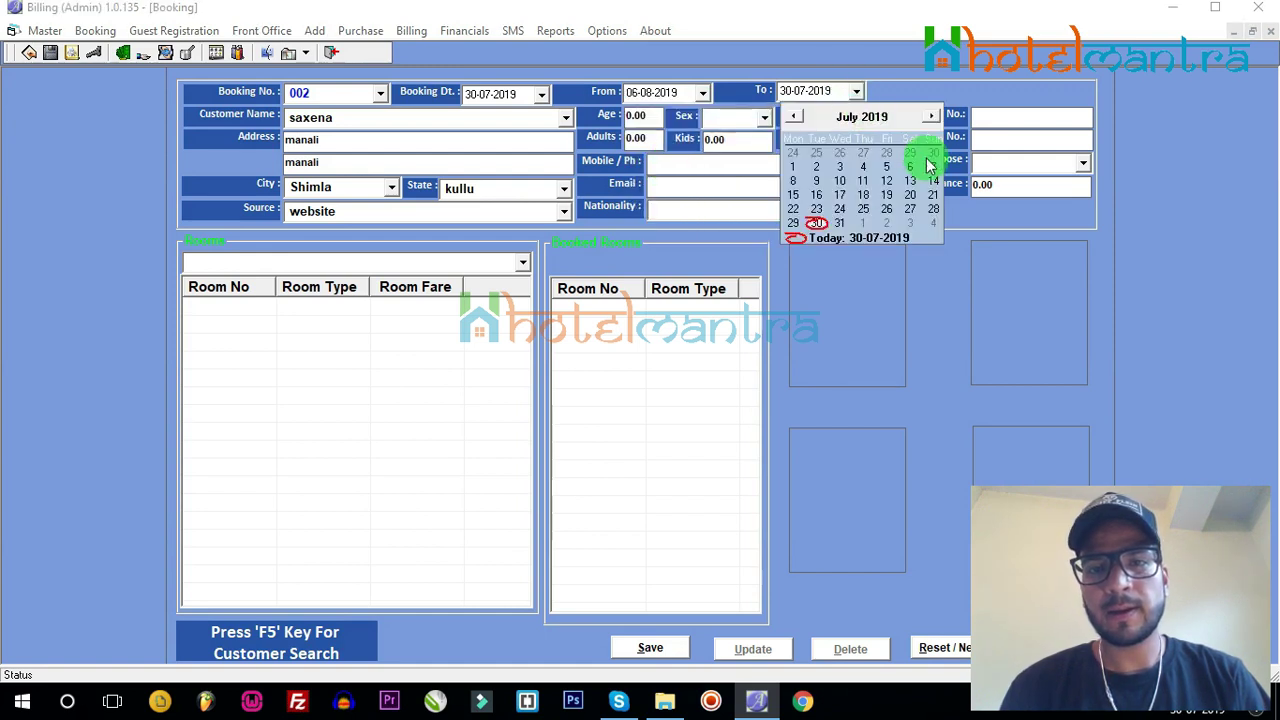
left_click(930, 118)
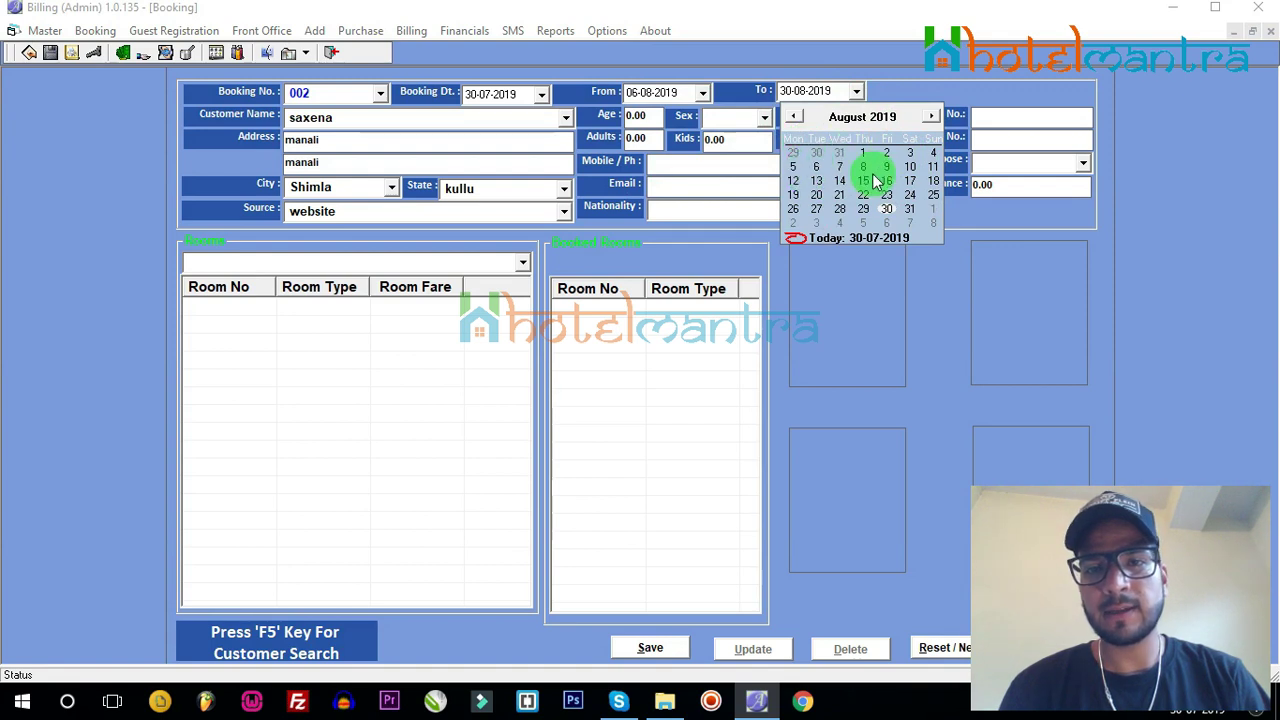
left_click(864, 167)
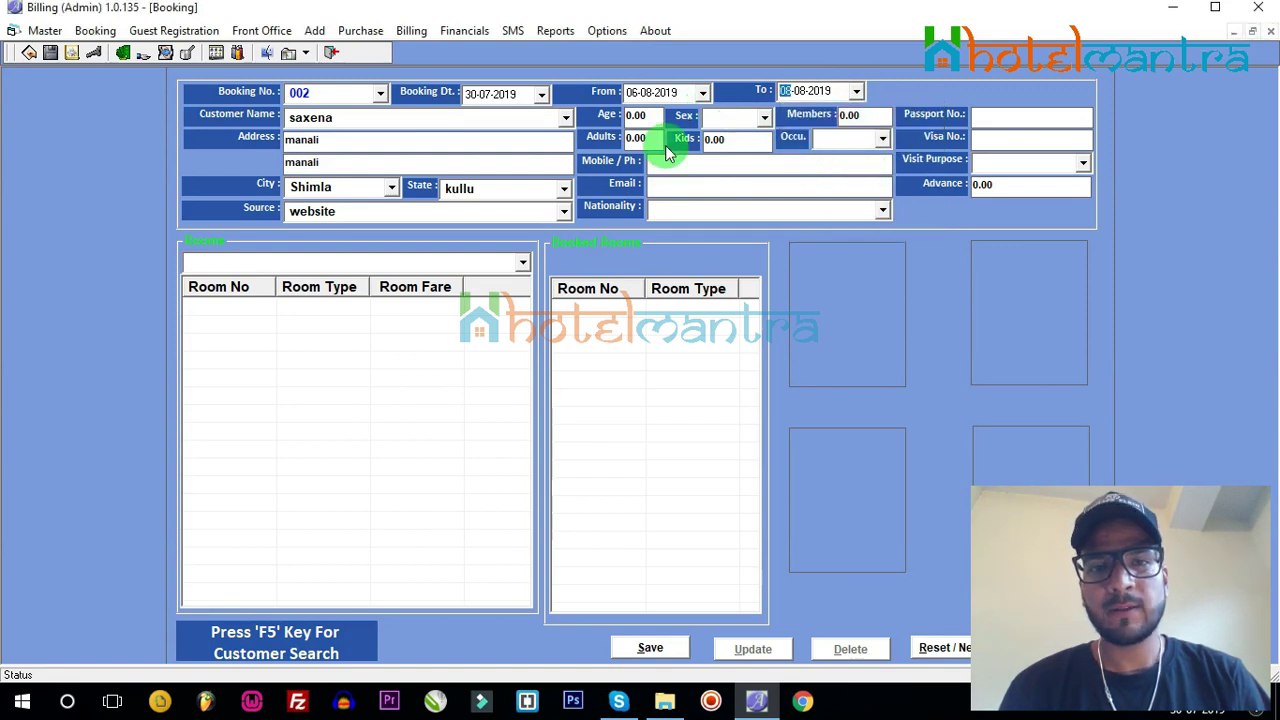
Step: Set age 44, sex Male, 2 adults and 2 kids
left_click(638, 116)
key("BackSpace")
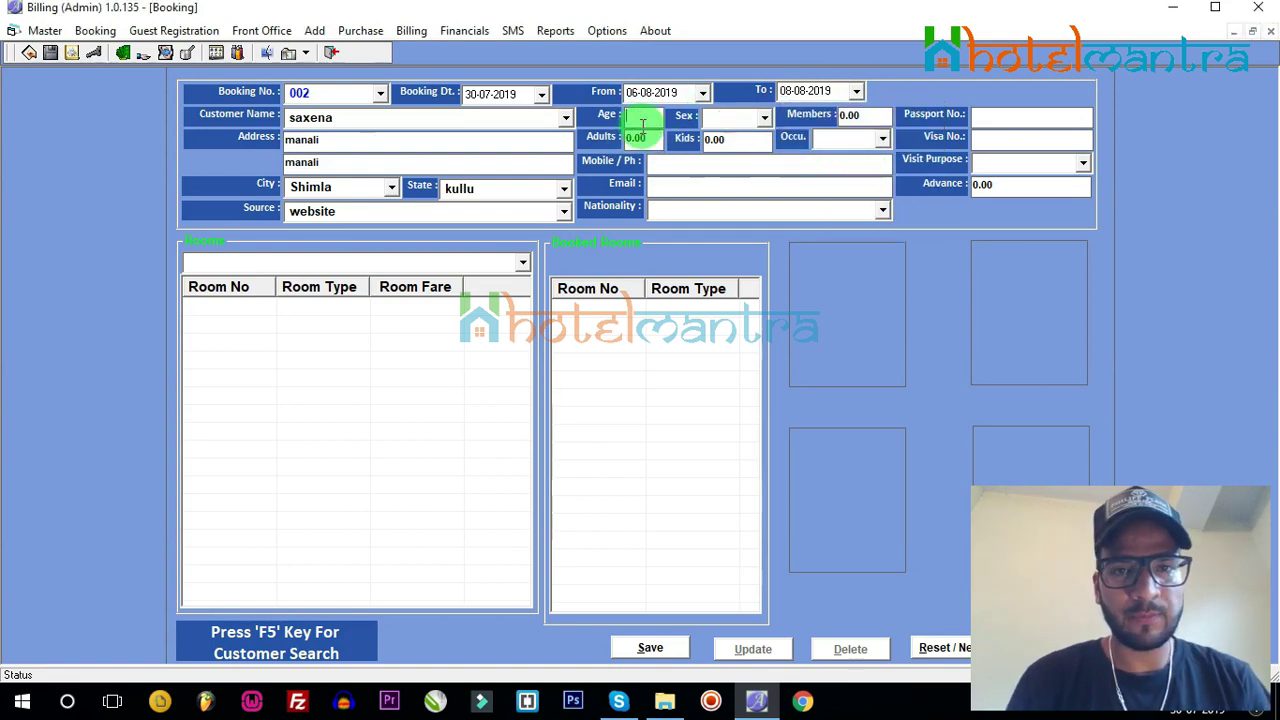
left_click(765, 118)
left_click(723, 137)
key("Down")
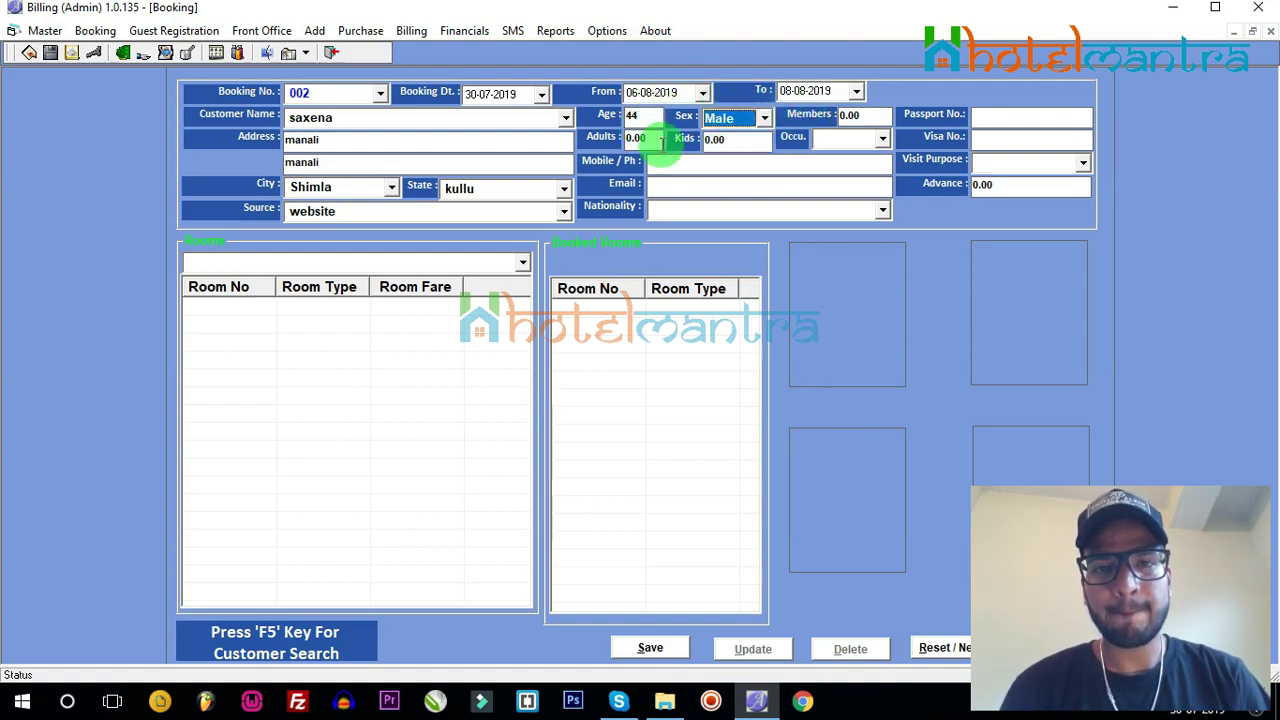
left_click(640, 138)
double_click(640, 138)
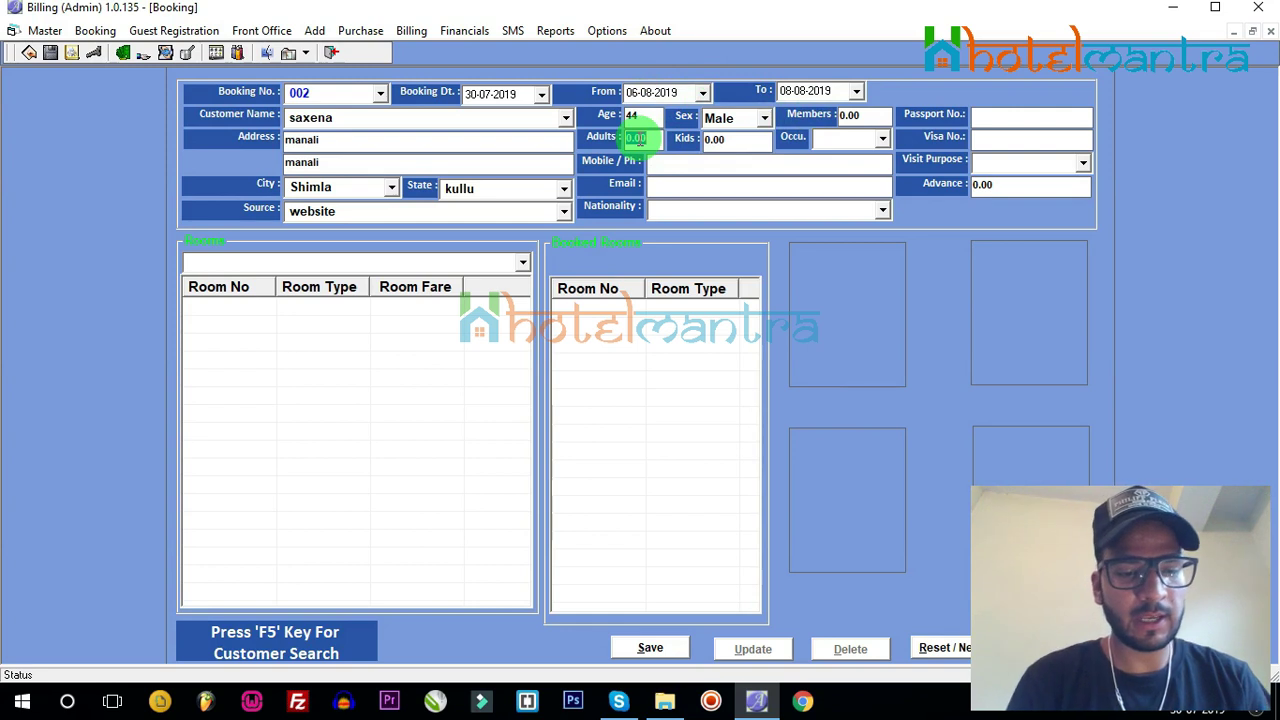
type("2")
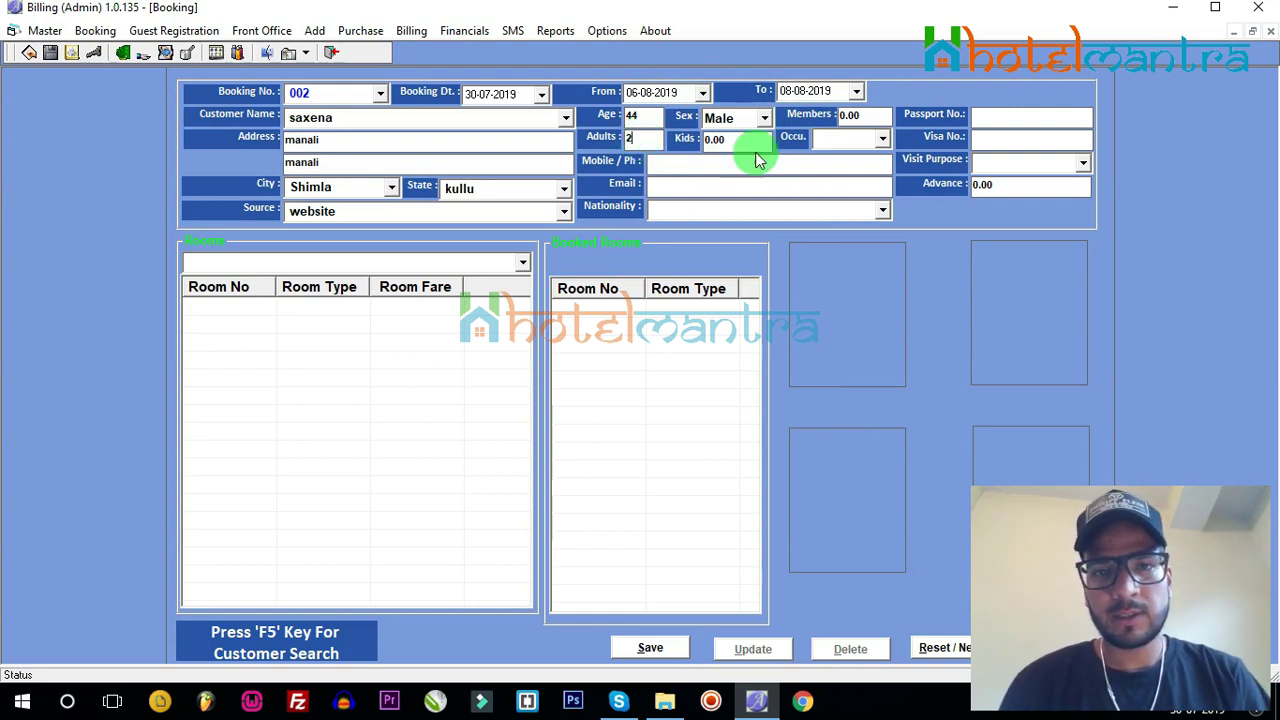
double_click(714, 141)
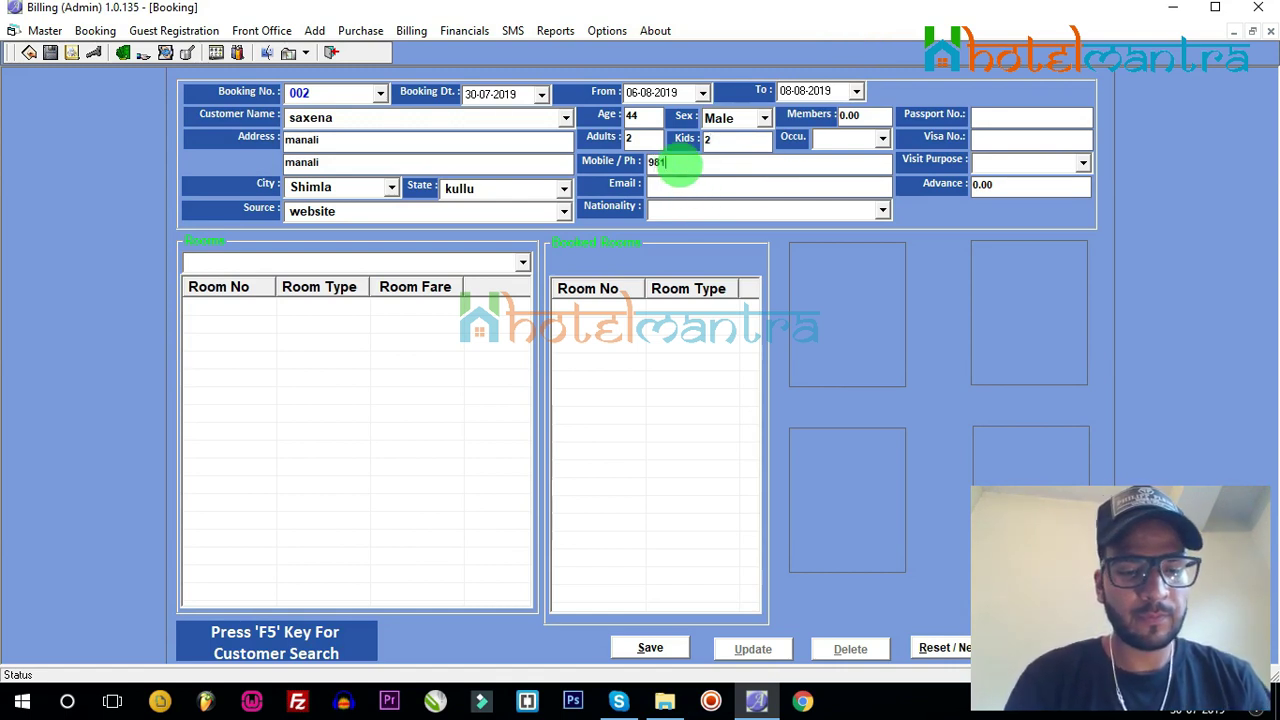
type("6398768")
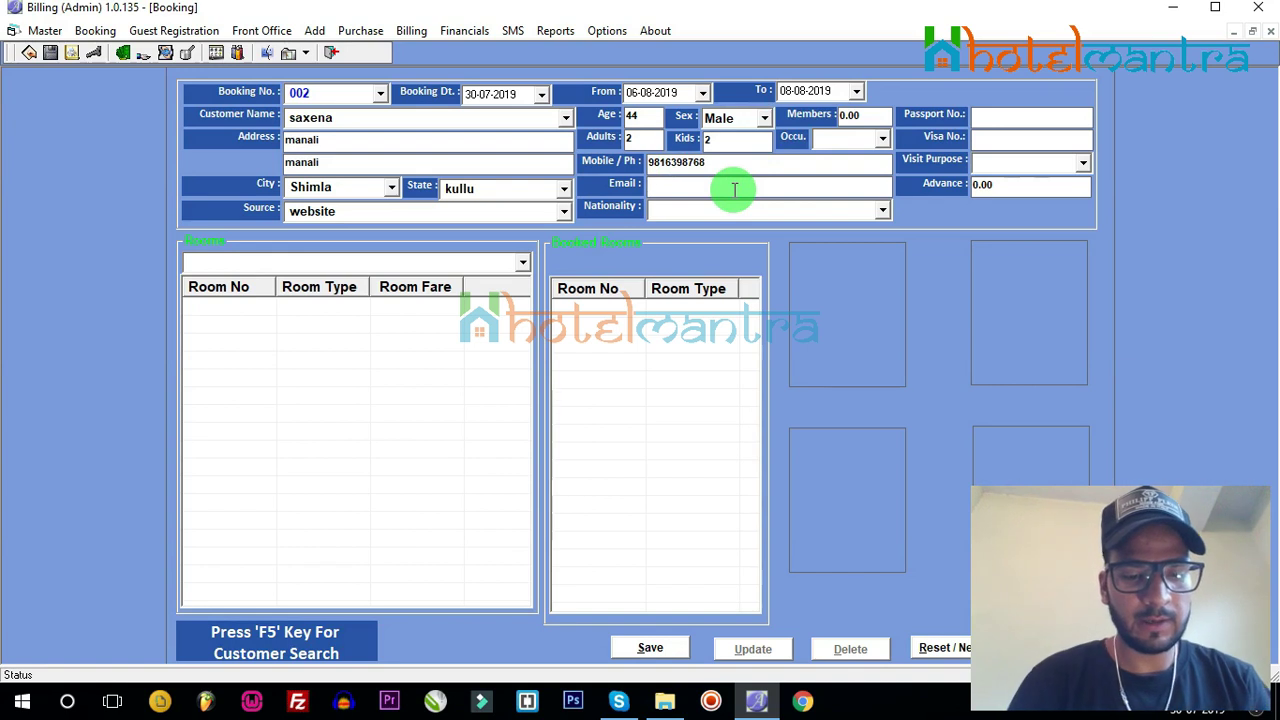
Step: Fill in the guest's e-mail, choose Indian nationality, and complete the passport field
left_click(733, 189)
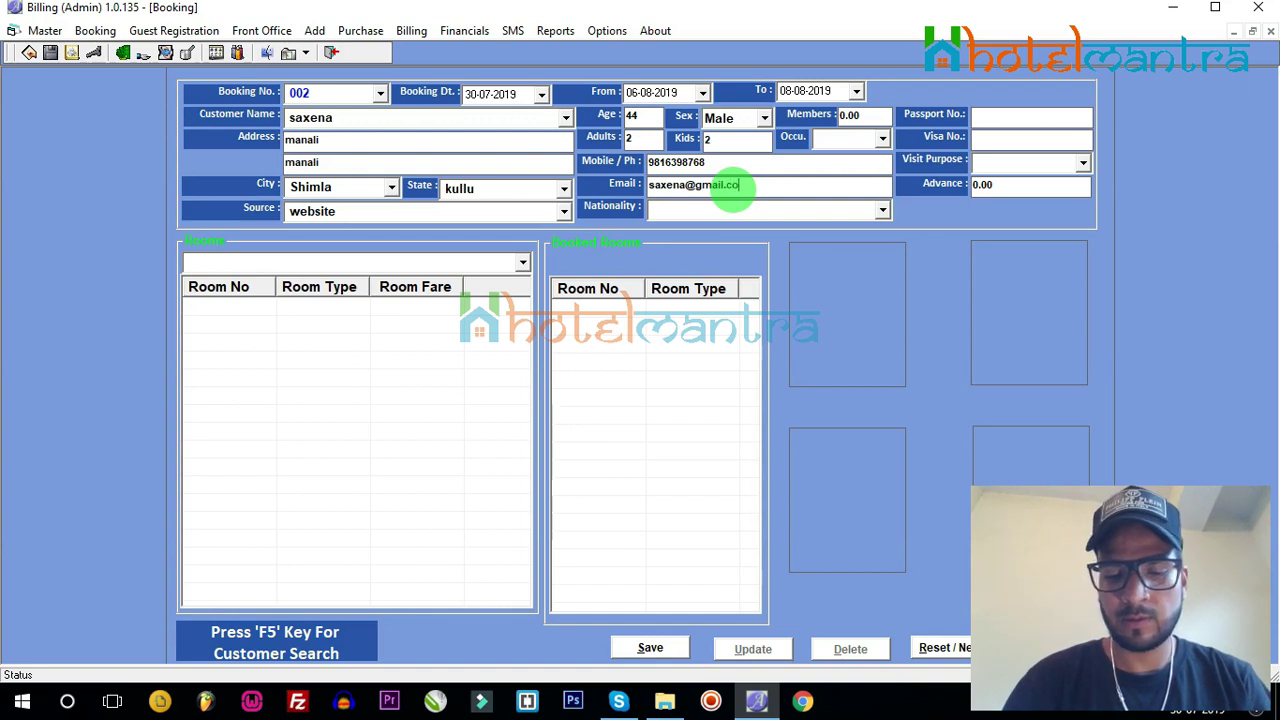
left_click(881, 212)
left_click(785, 233)
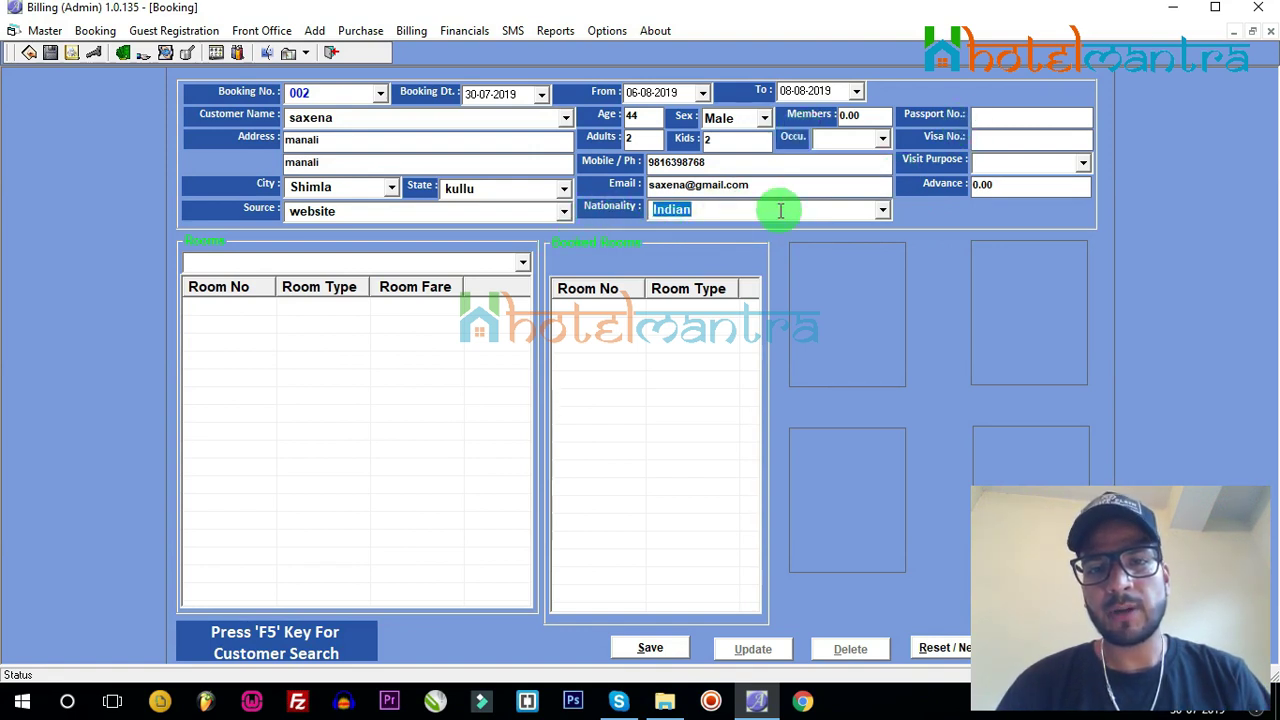
left_click(1005, 122)
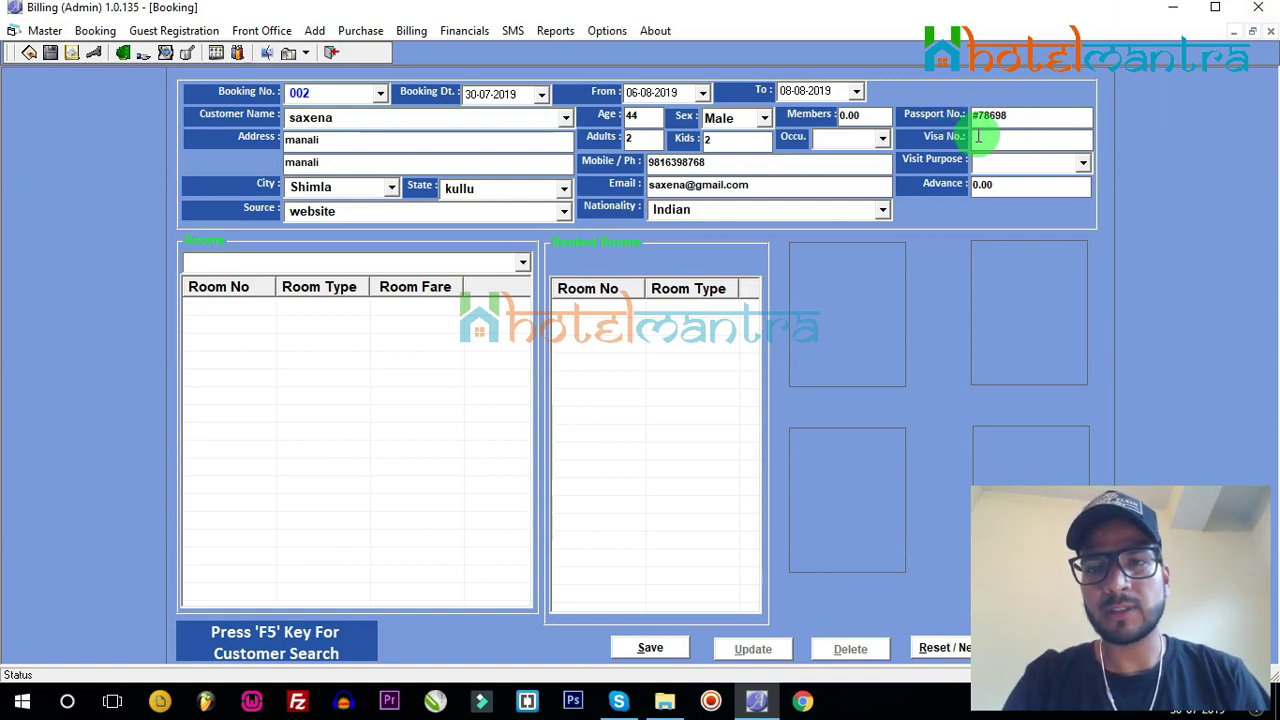
left_click(978, 137)
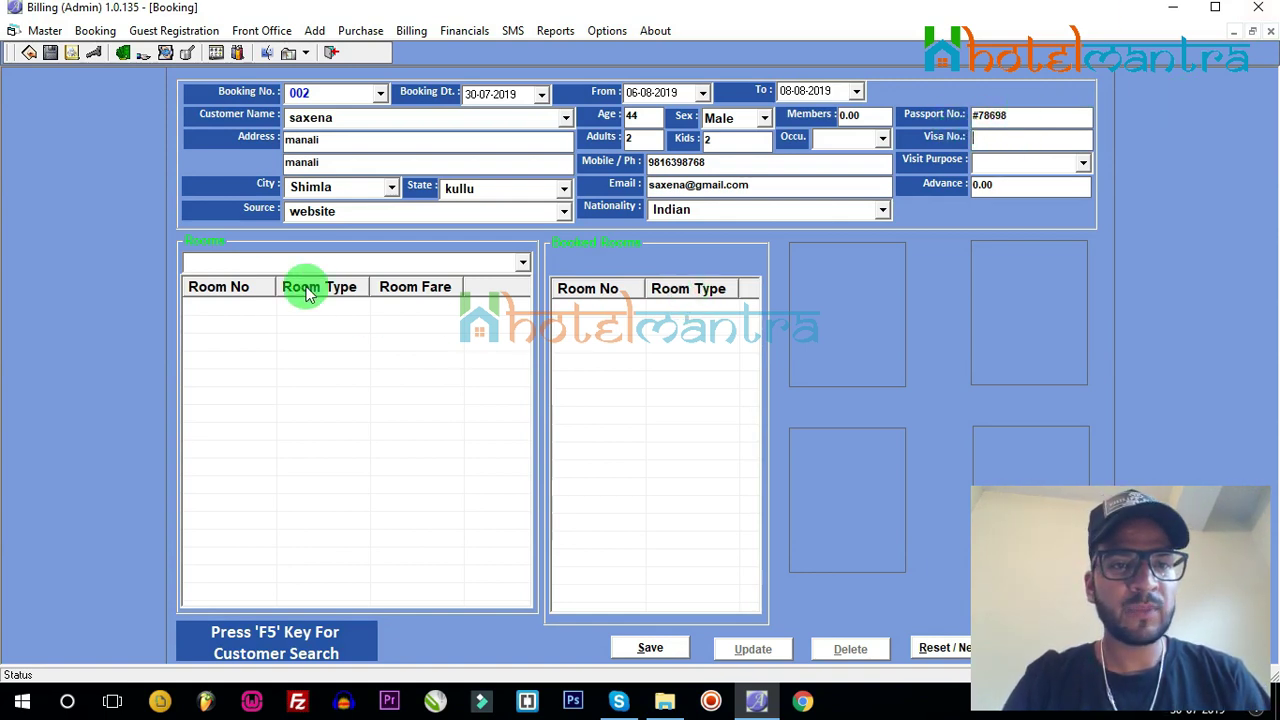
Step: Add Super Deluex room 202 to Booked Rooms, save booking 002, and reset to booking 003
left_click(521, 263)
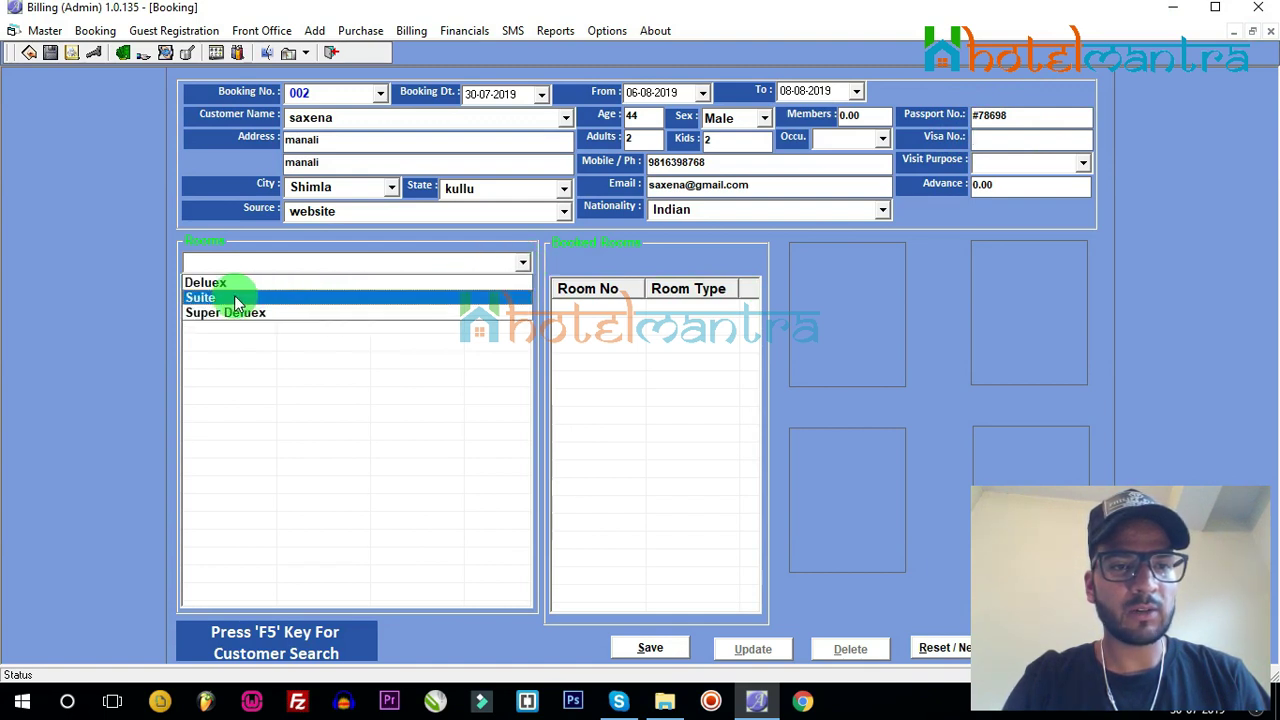
left_click(206, 311)
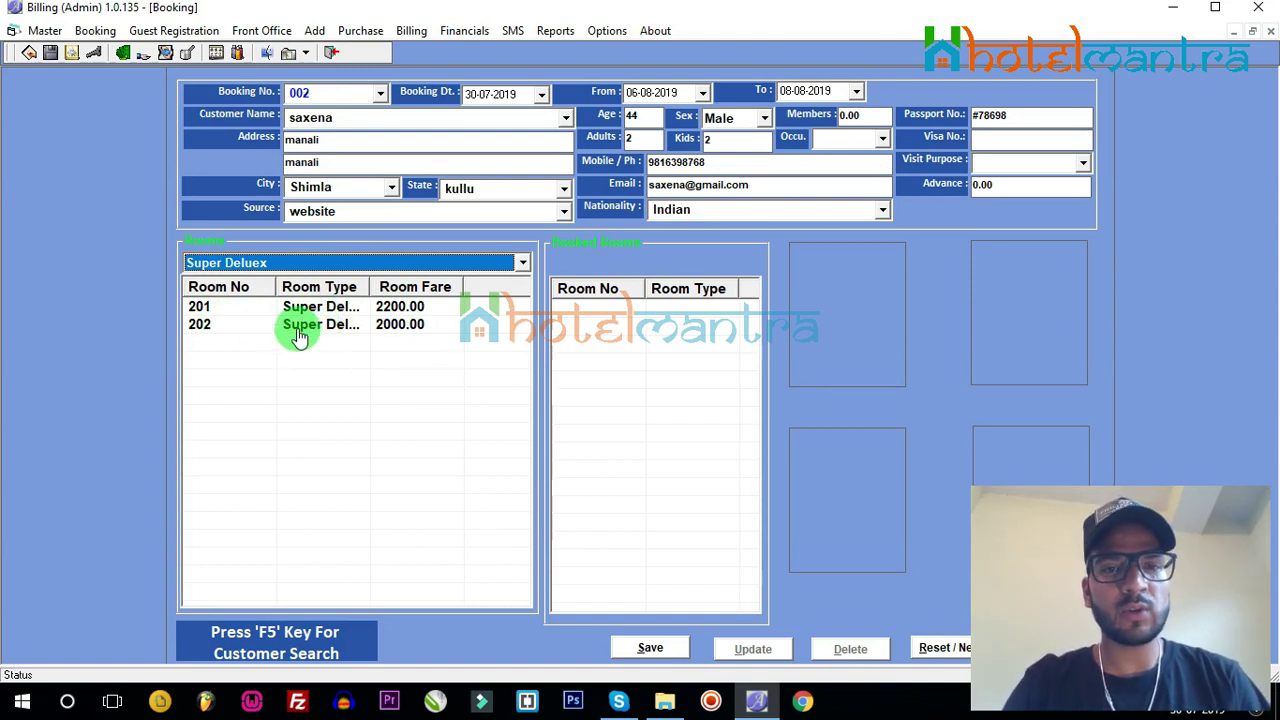
left_click(316, 328)
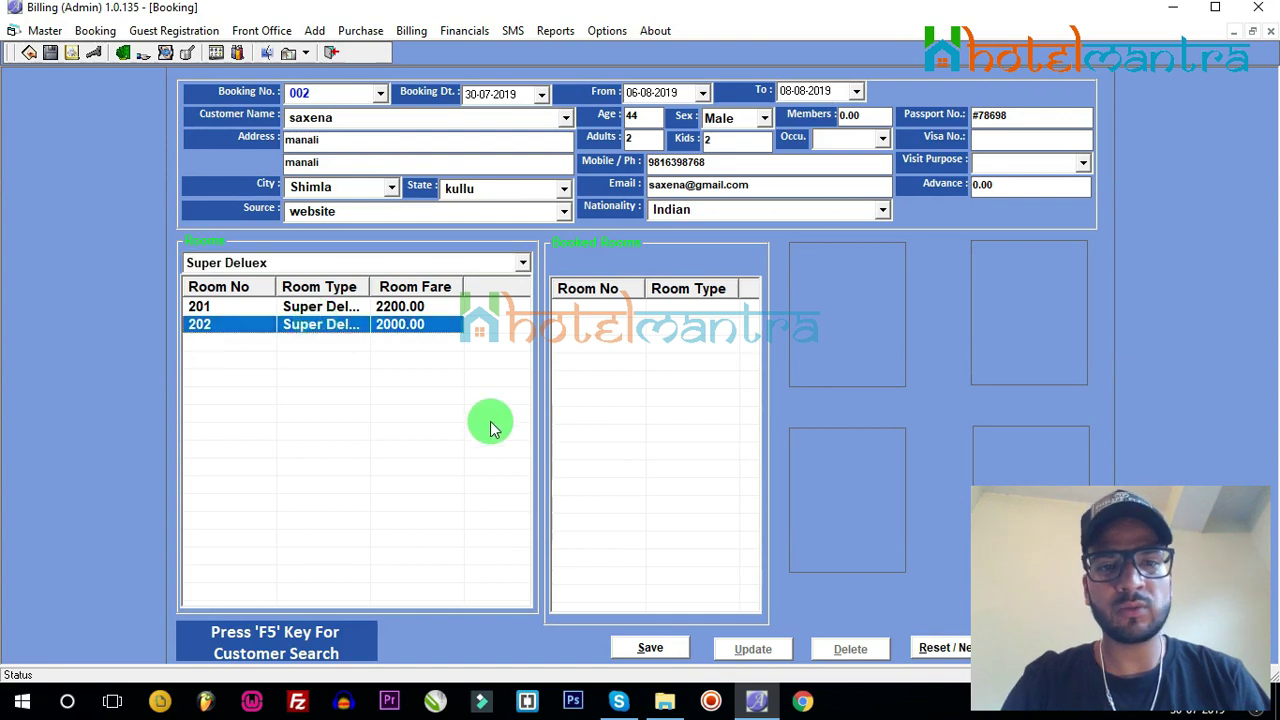
double_click(266, 326)
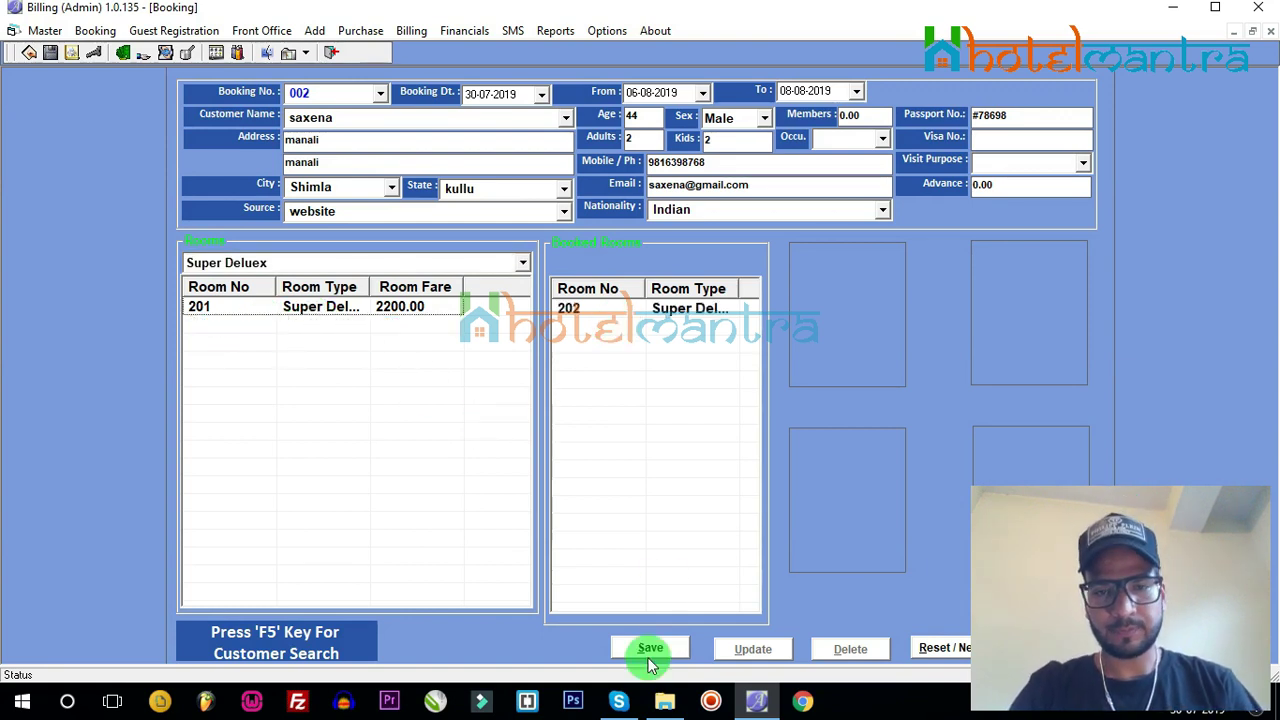
left_click(650, 648)
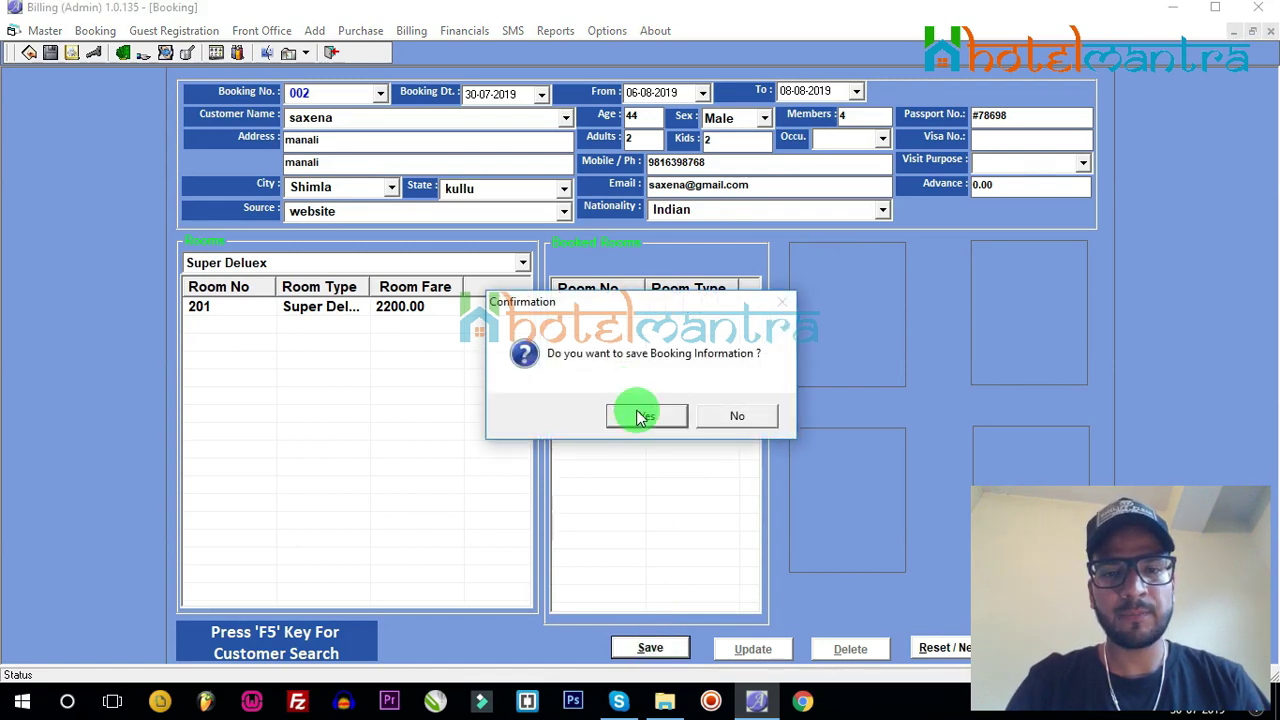
left_click(640, 418)
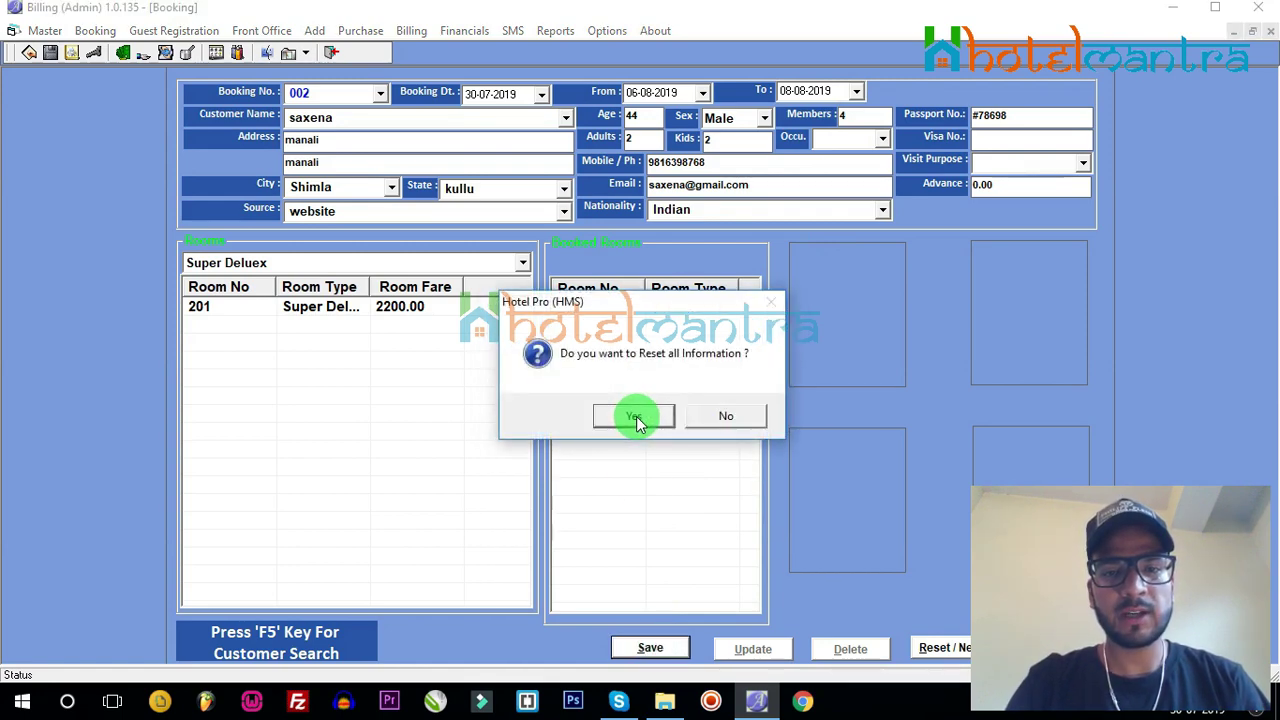
left_click(636, 419)
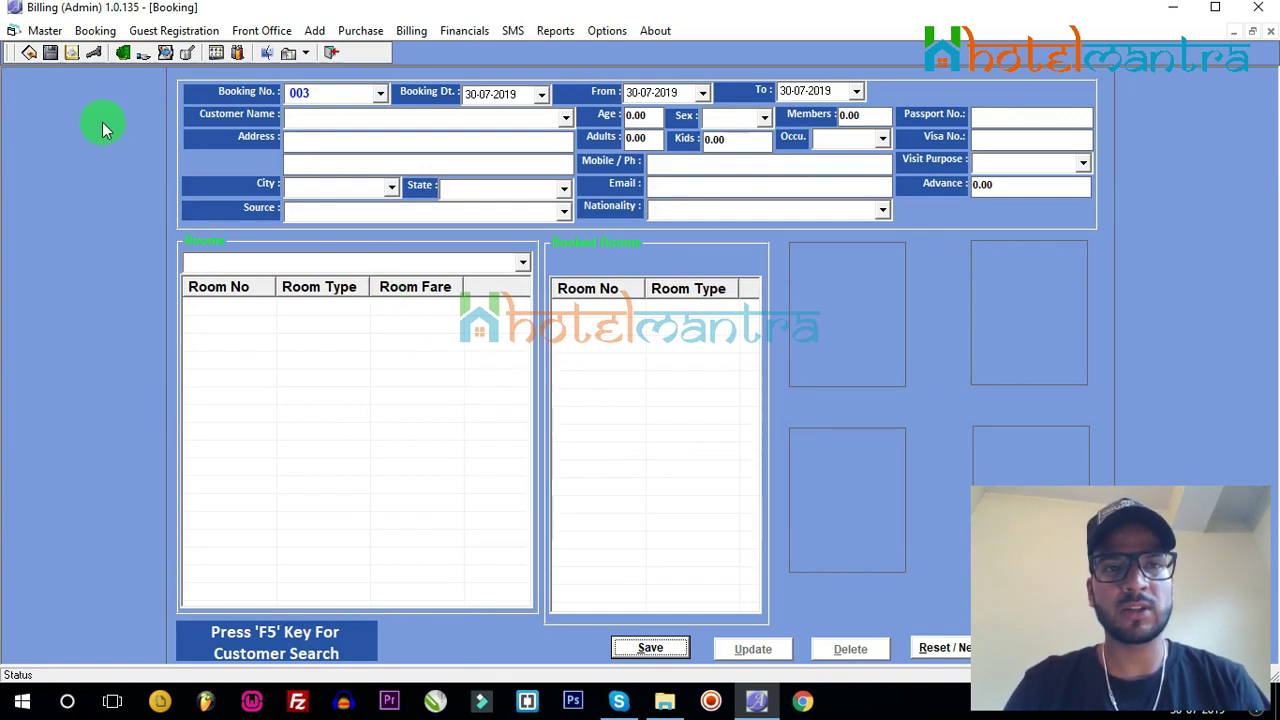
Step: Load booking 002 in Guest Registration and assign room 202 at a 2000 fare
left_click(170, 31)
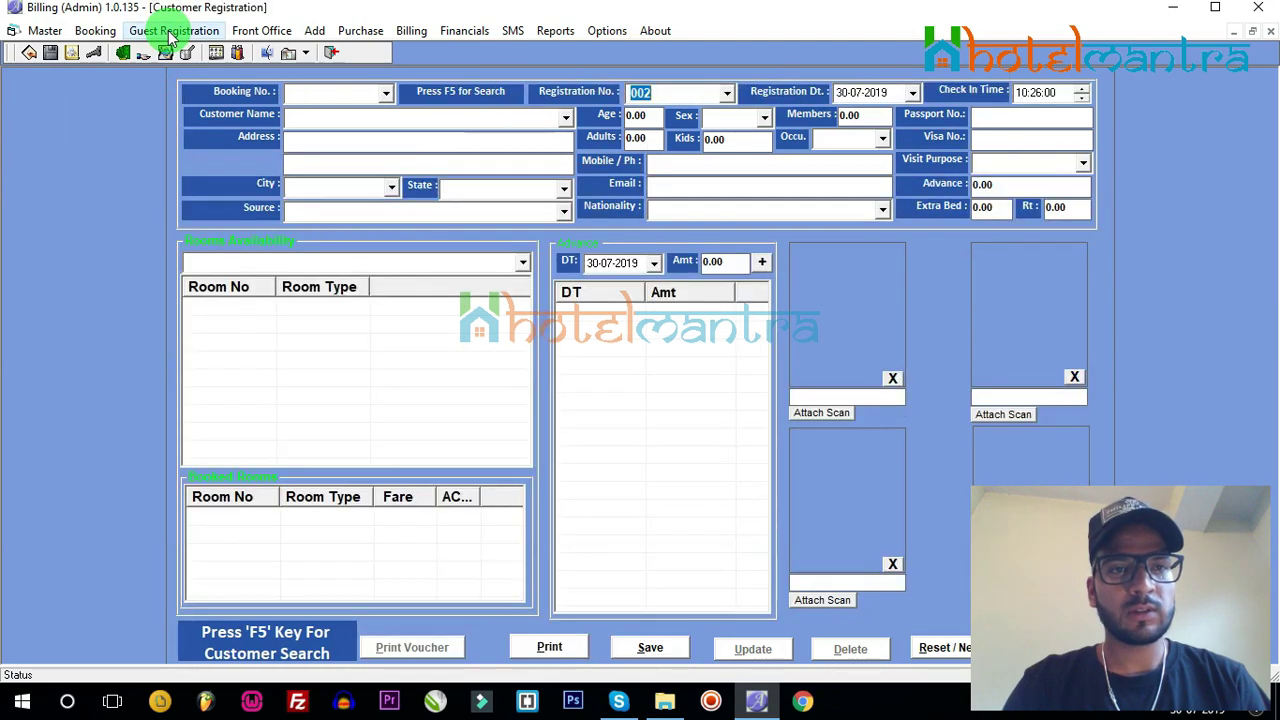
left_click(385, 95)
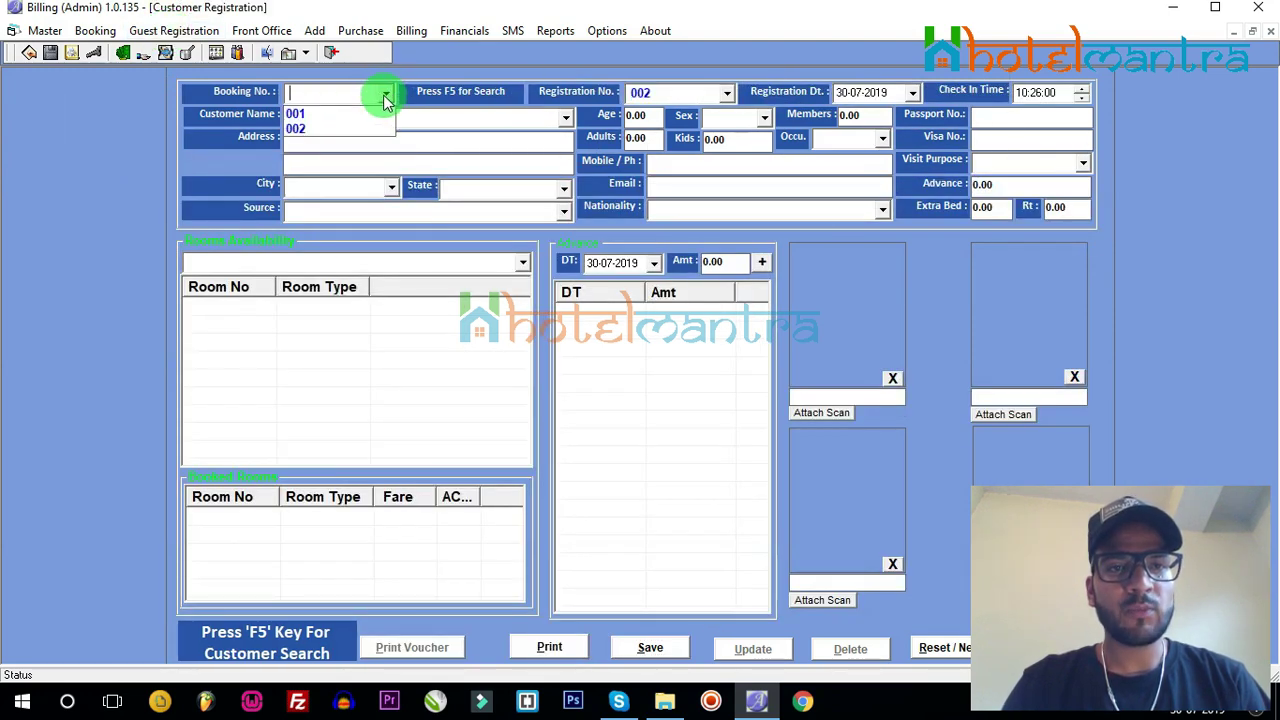
left_click(304, 131)
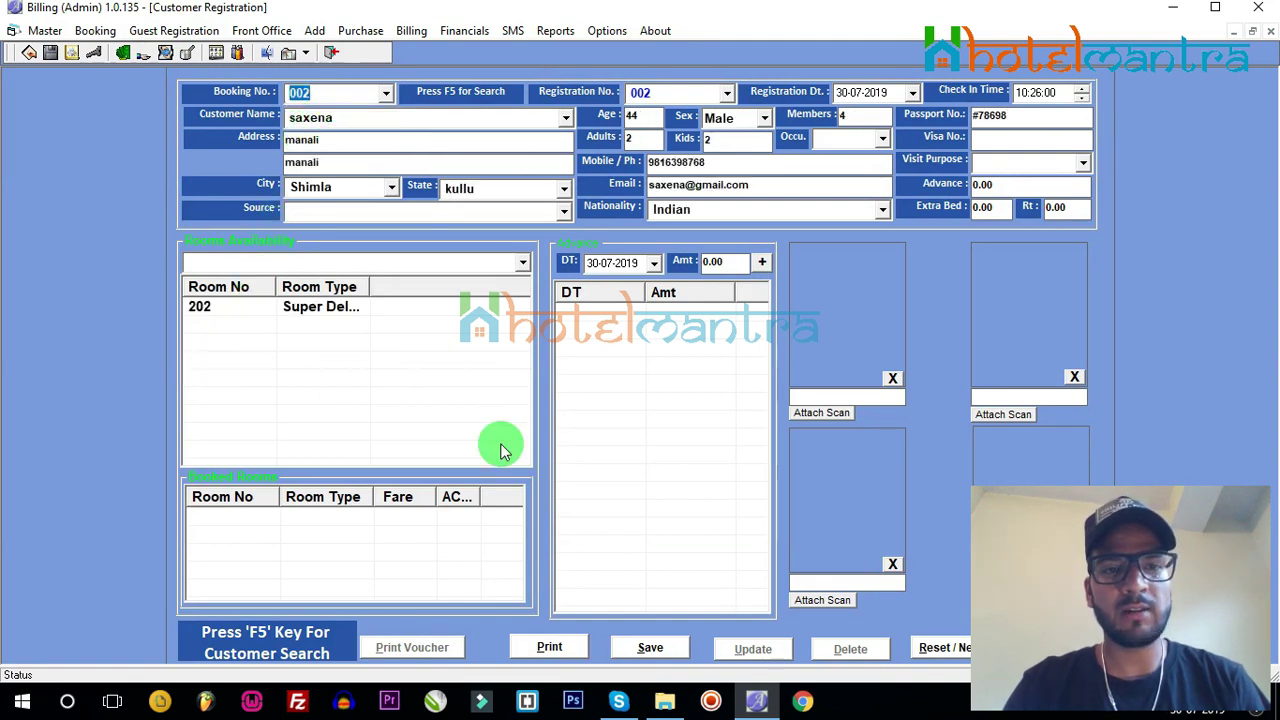
left_click(300, 308)
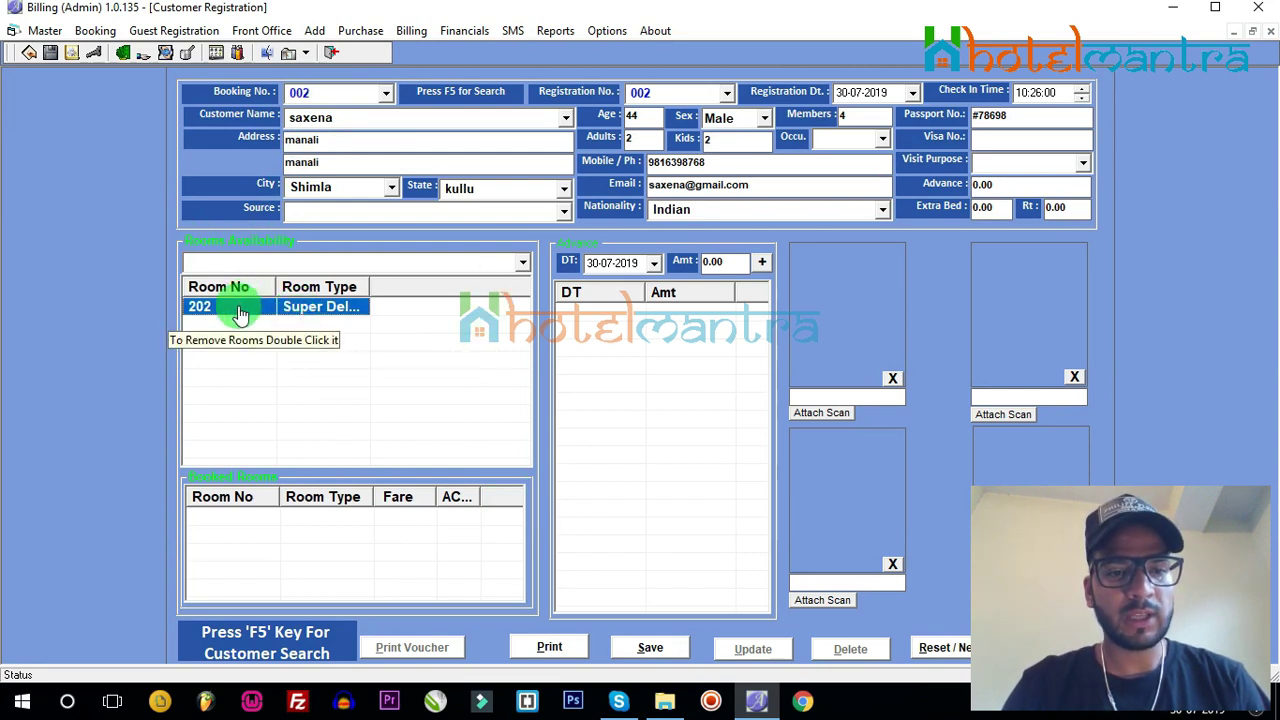
double_click(240, 314)
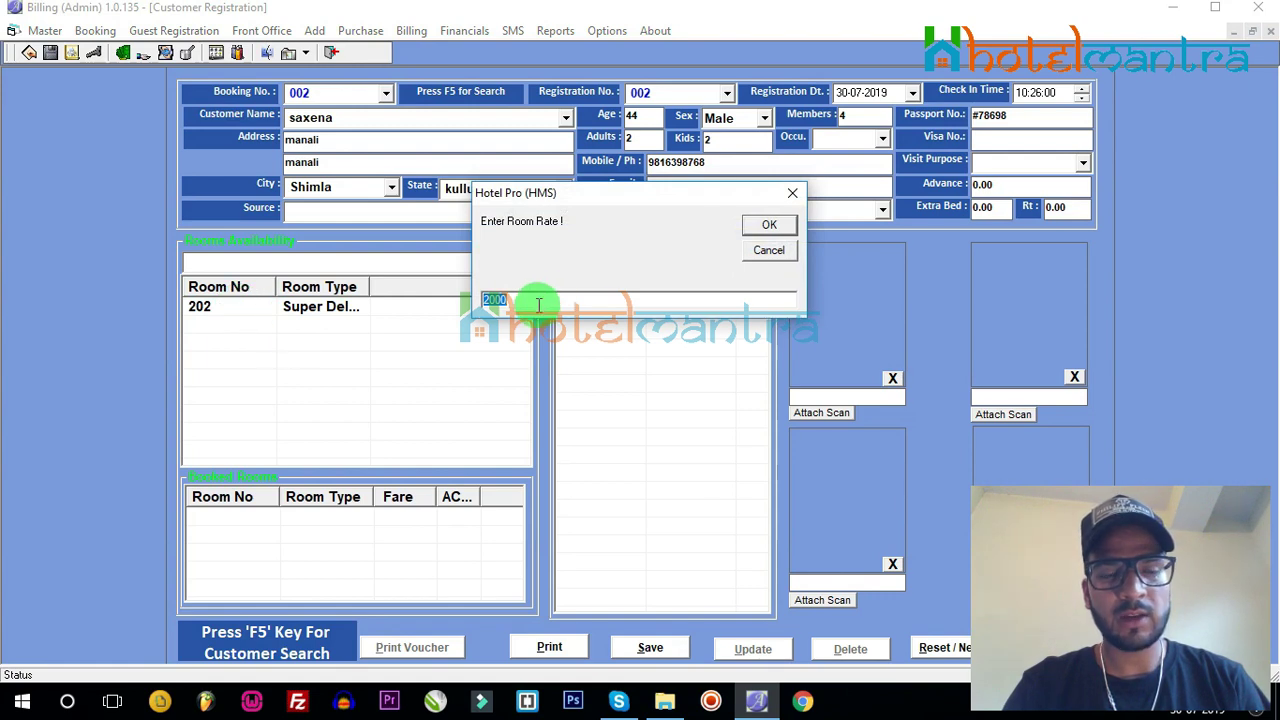
left_click(767, 226)
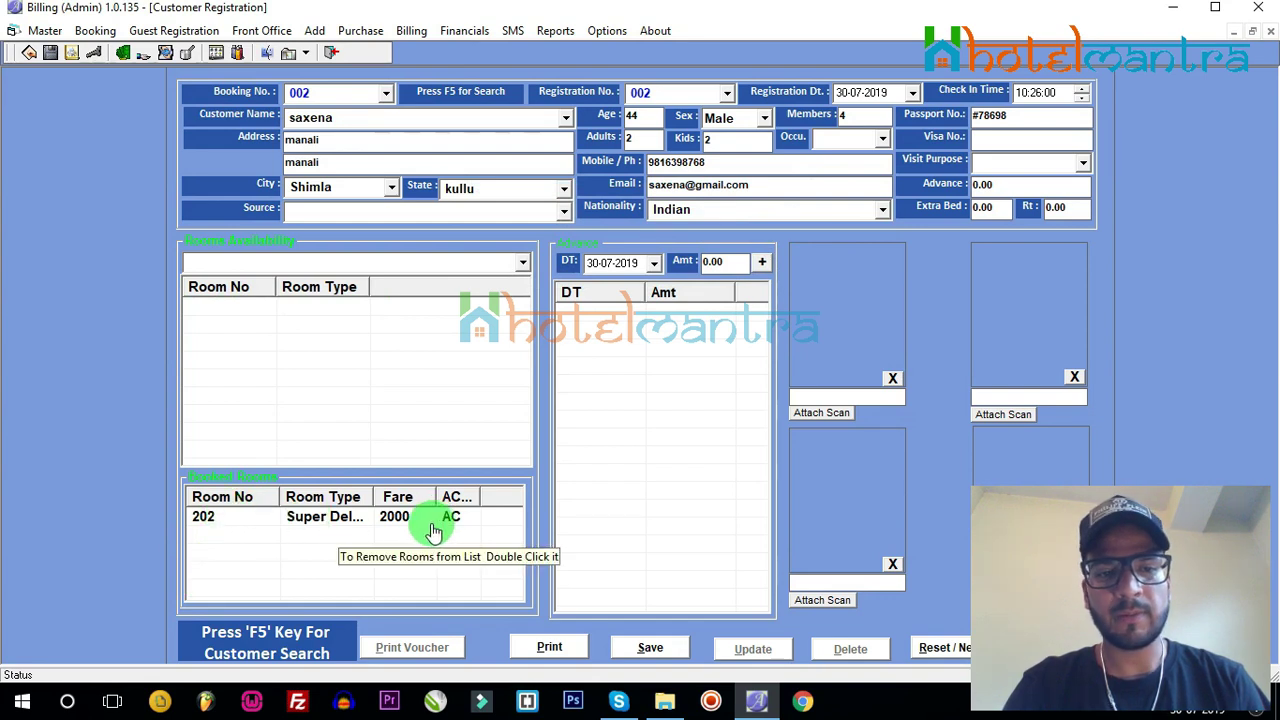
Step: Add a 3000 advance and attach the guest's photo scan
left_click(720, 263)
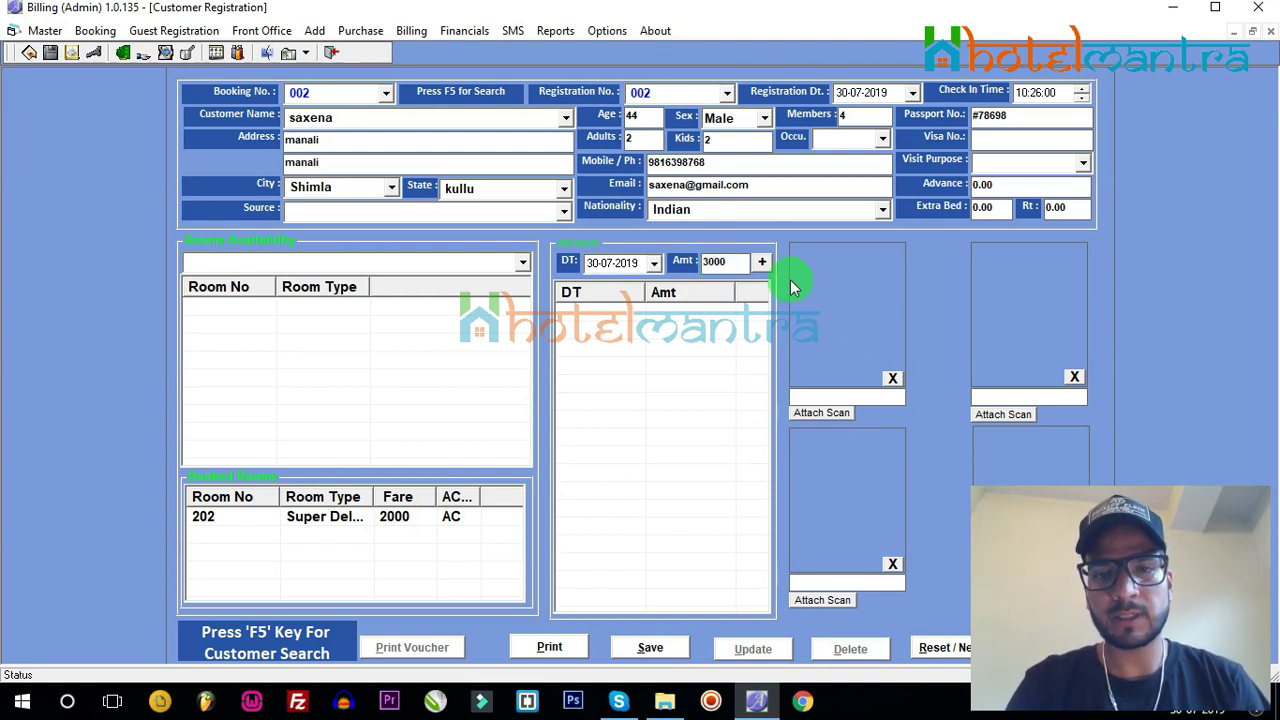
left_click(762, 263)
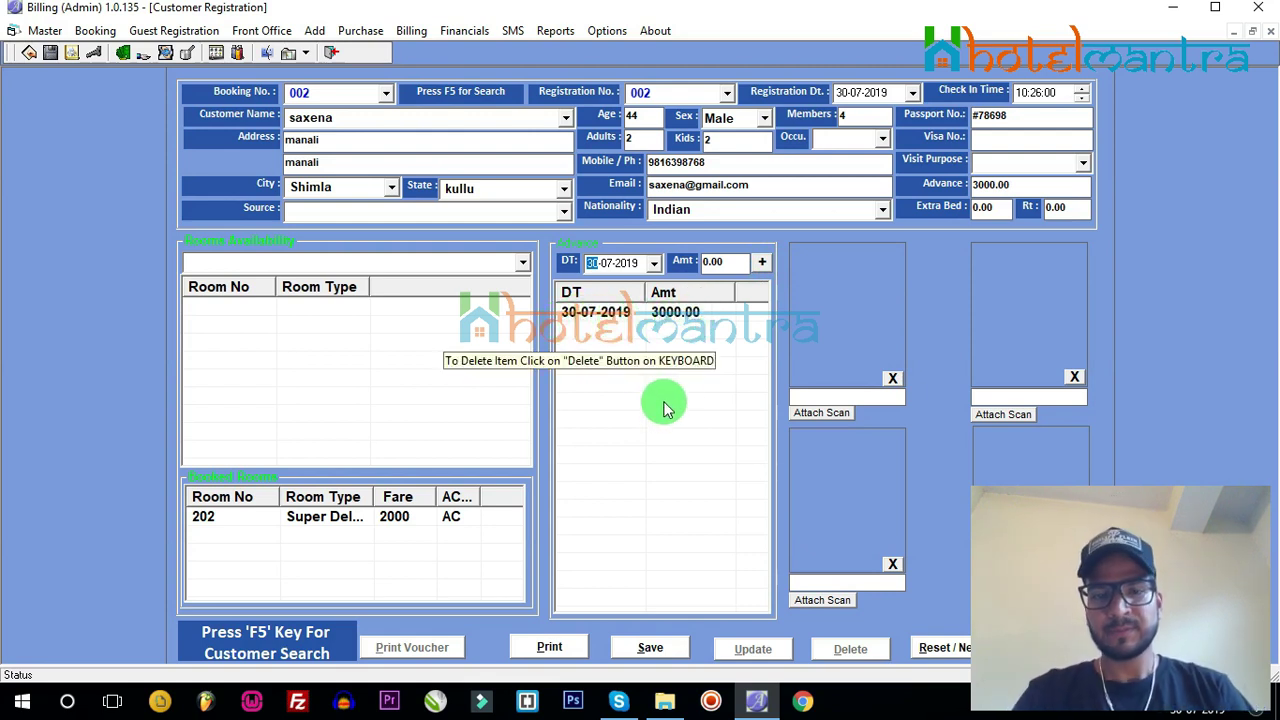
left_click(837, 414)
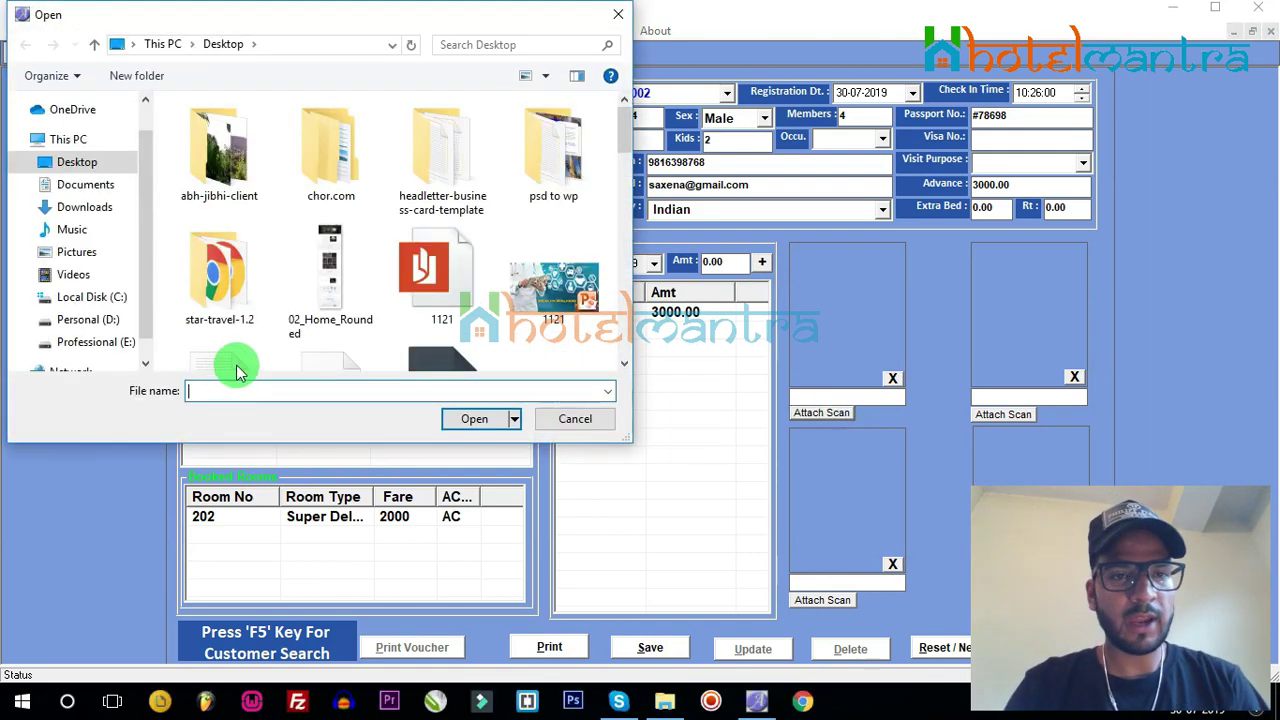
scroll(390, 275, "down", 5)
left_click(225, 280)
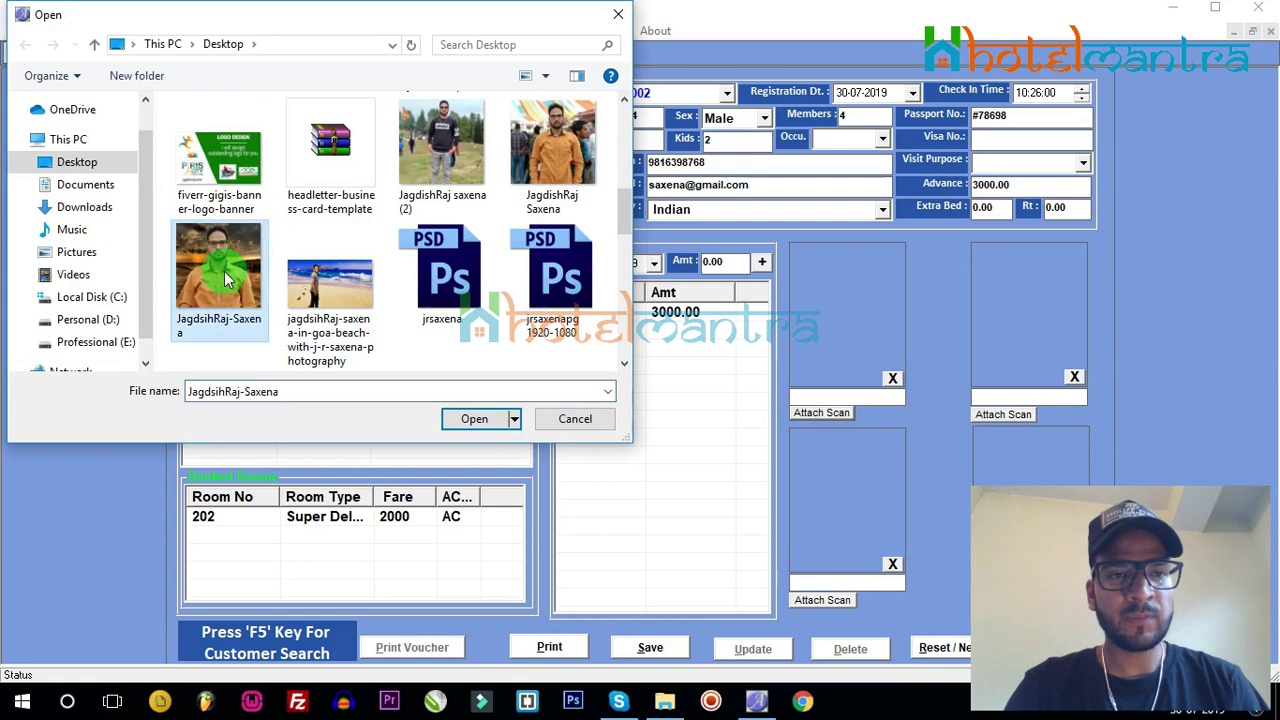
left_click(468, 418)
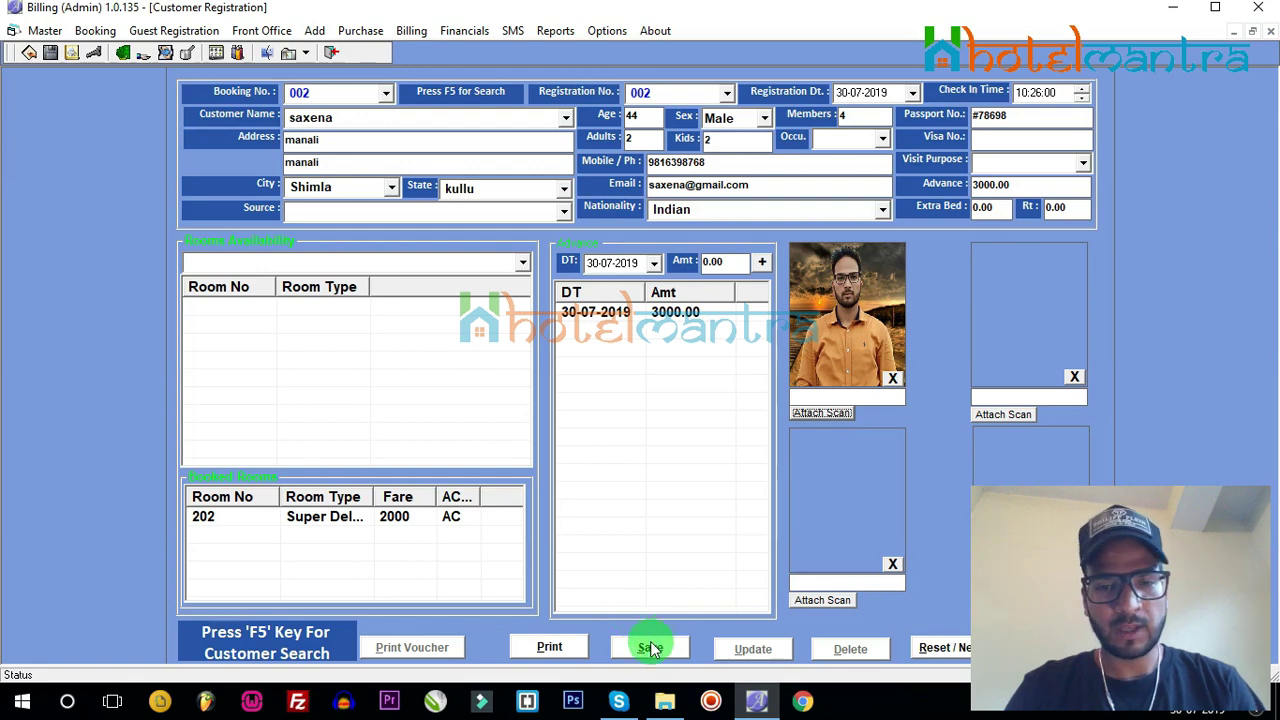
Step: Save registration 002 and reset to a blank registration 003
left_click(649, 648)
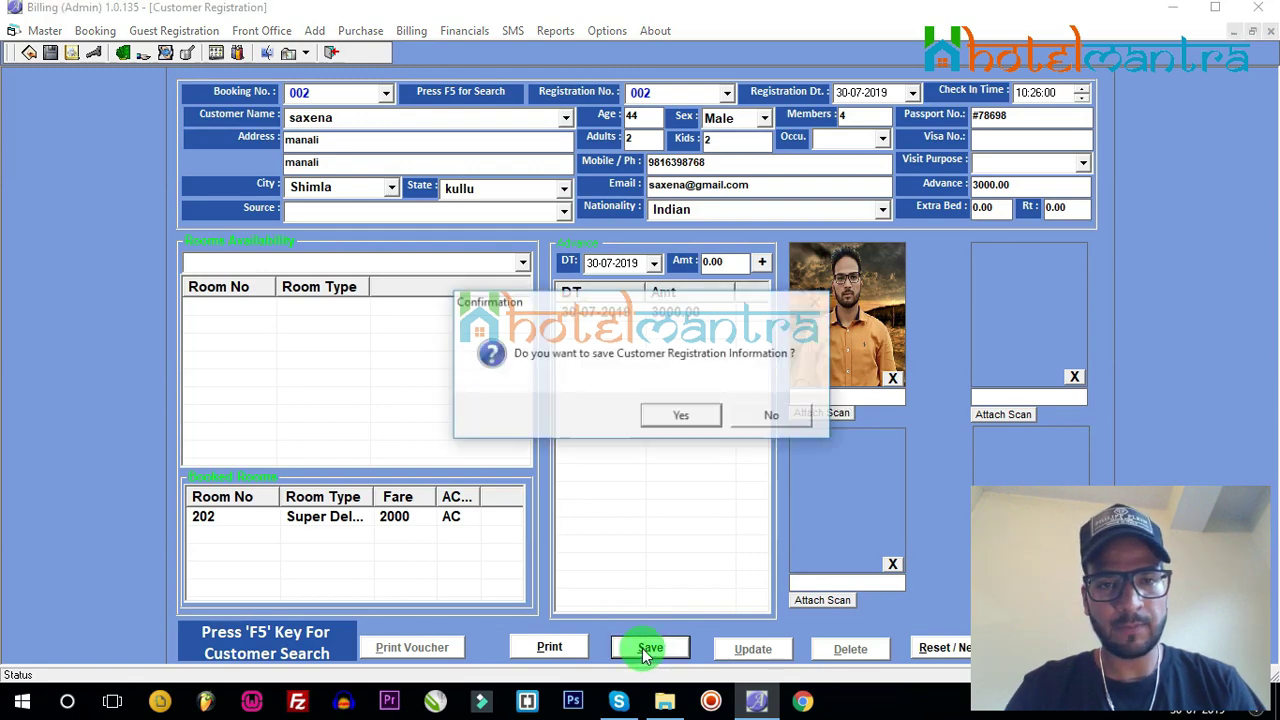
left_click(688, 418)
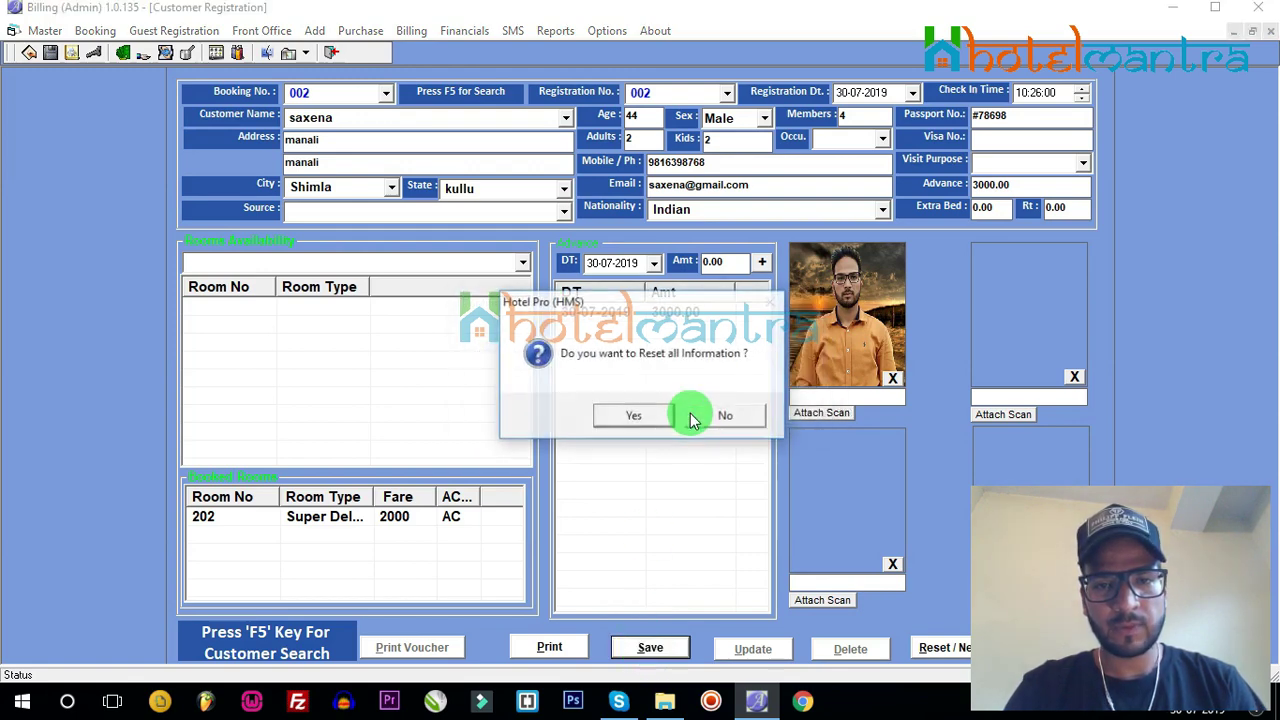
left_click(624, 416)
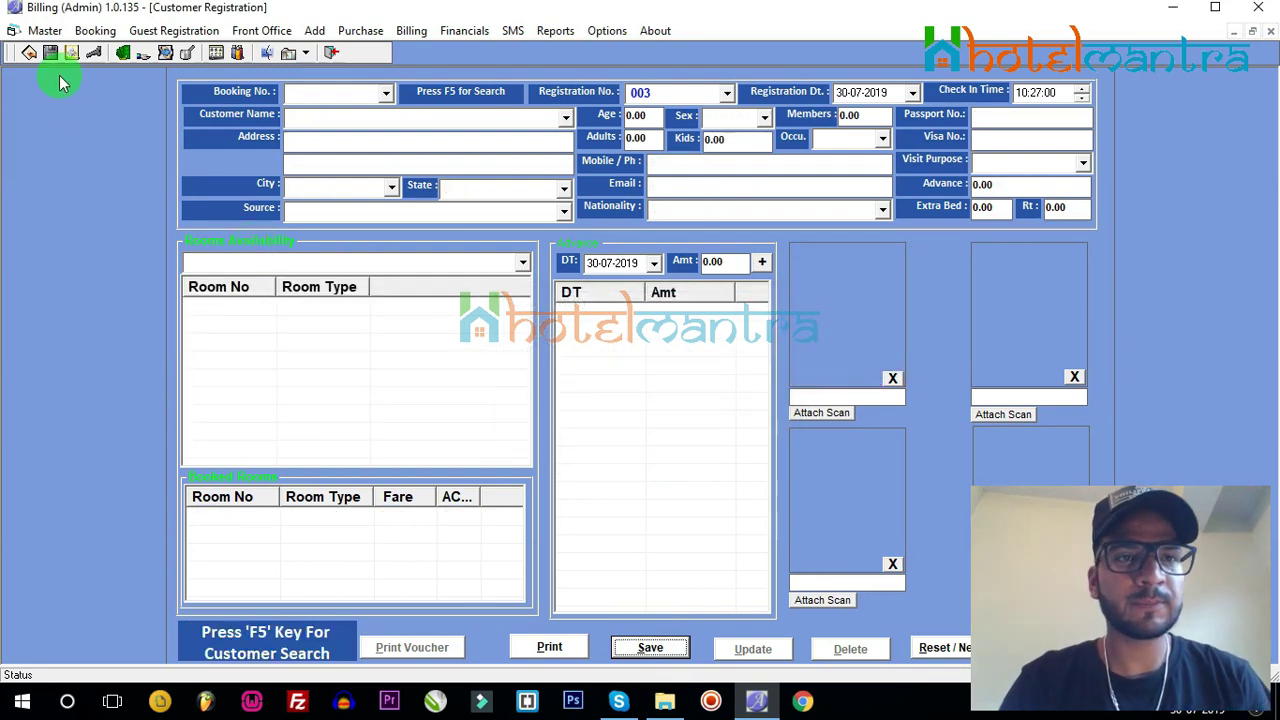
Step: Show the Front Office chart for 6 August 2019 with room 202 reserved
left_click(265, 37)
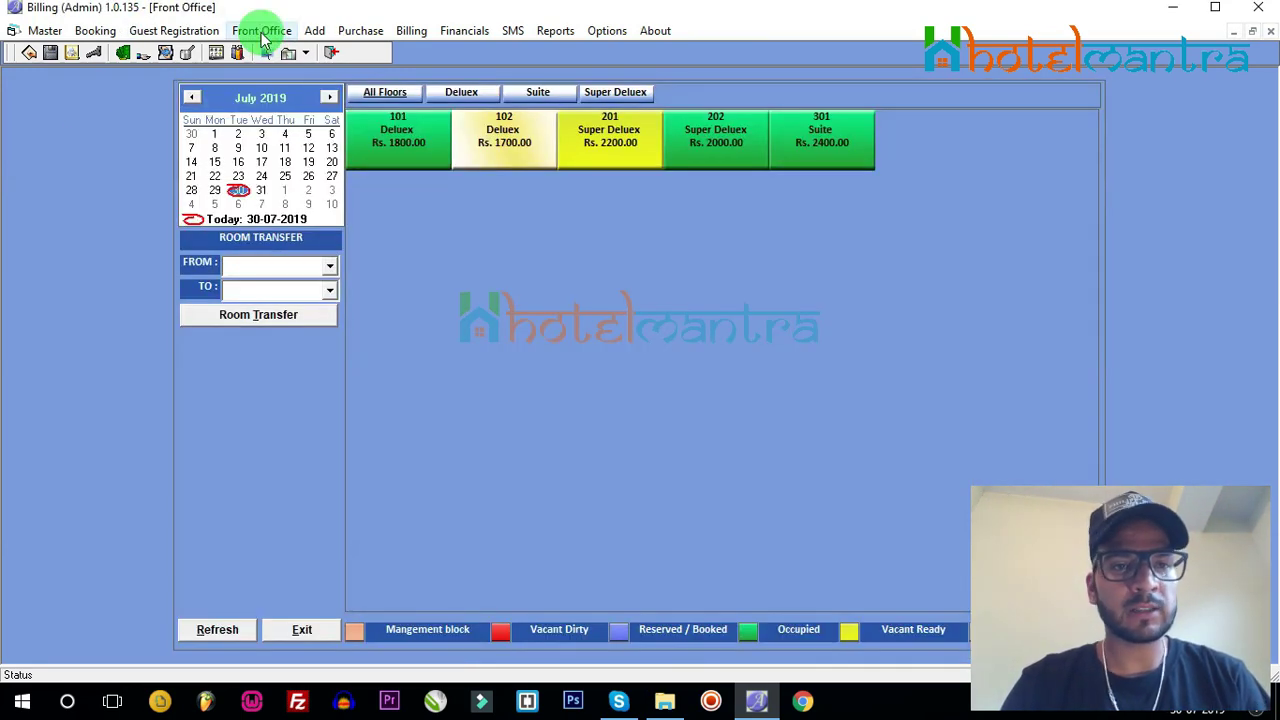
left_click(329, 97)
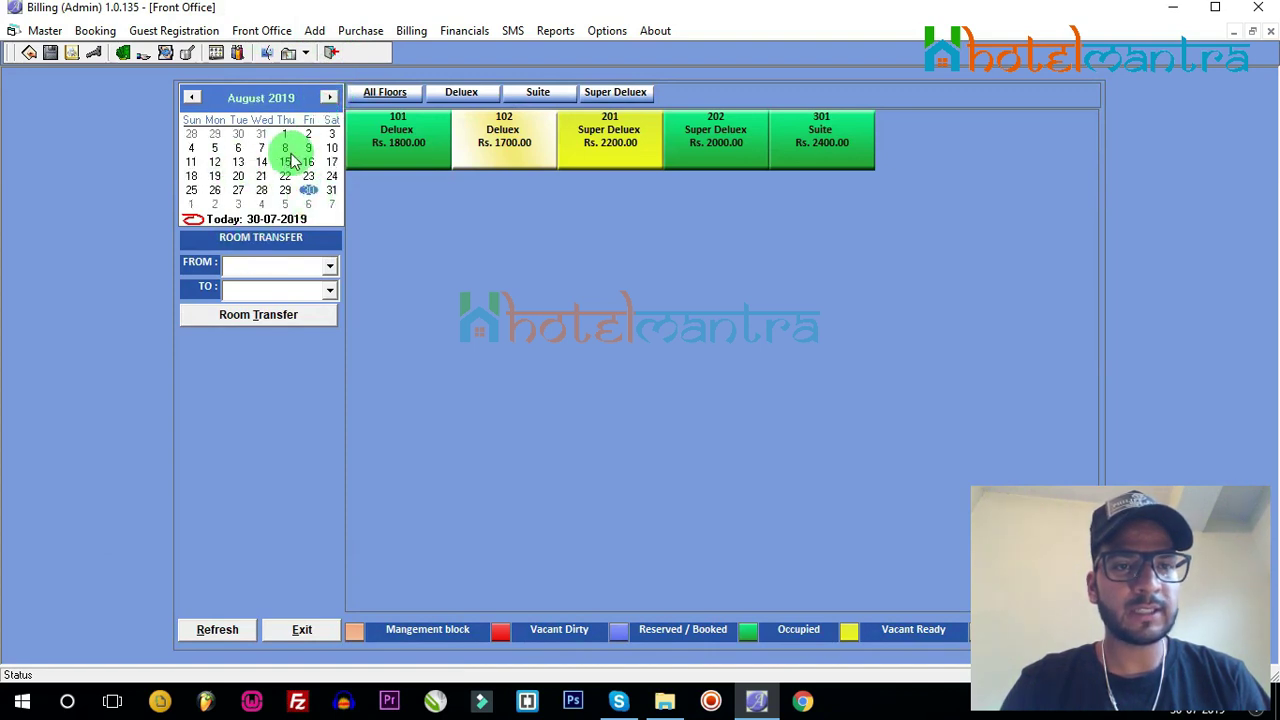
left_click(238, 147)
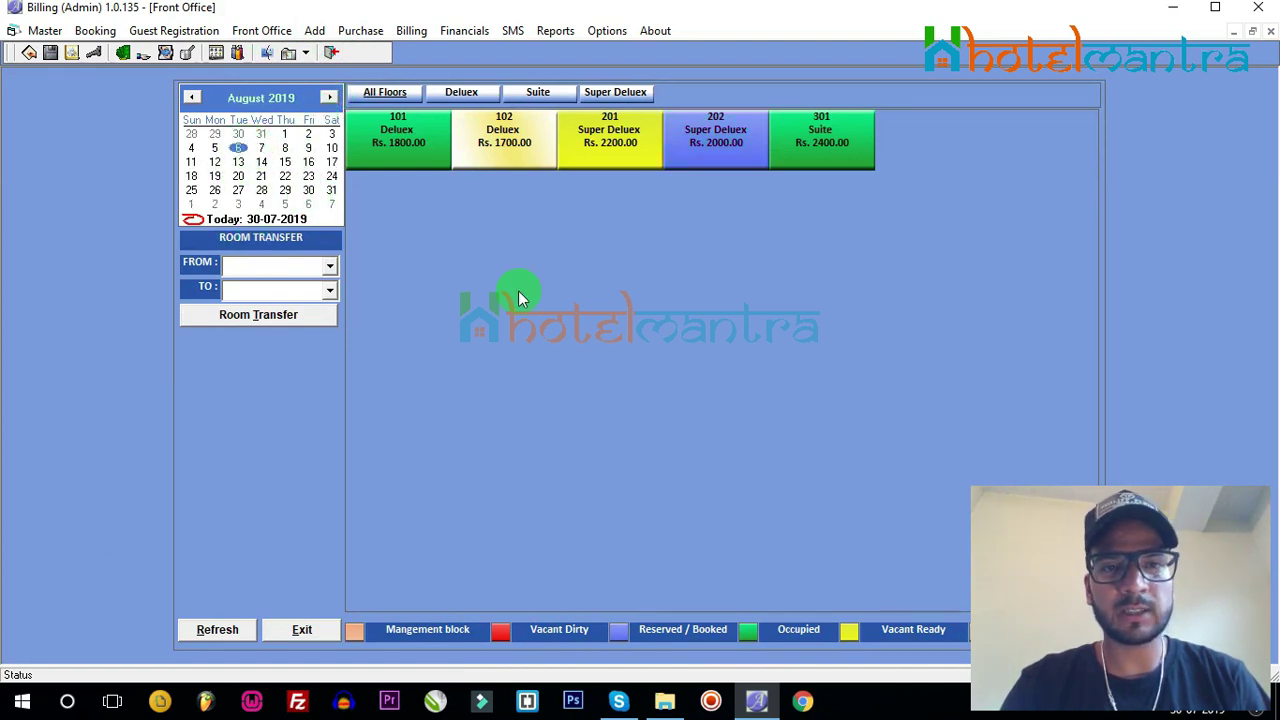